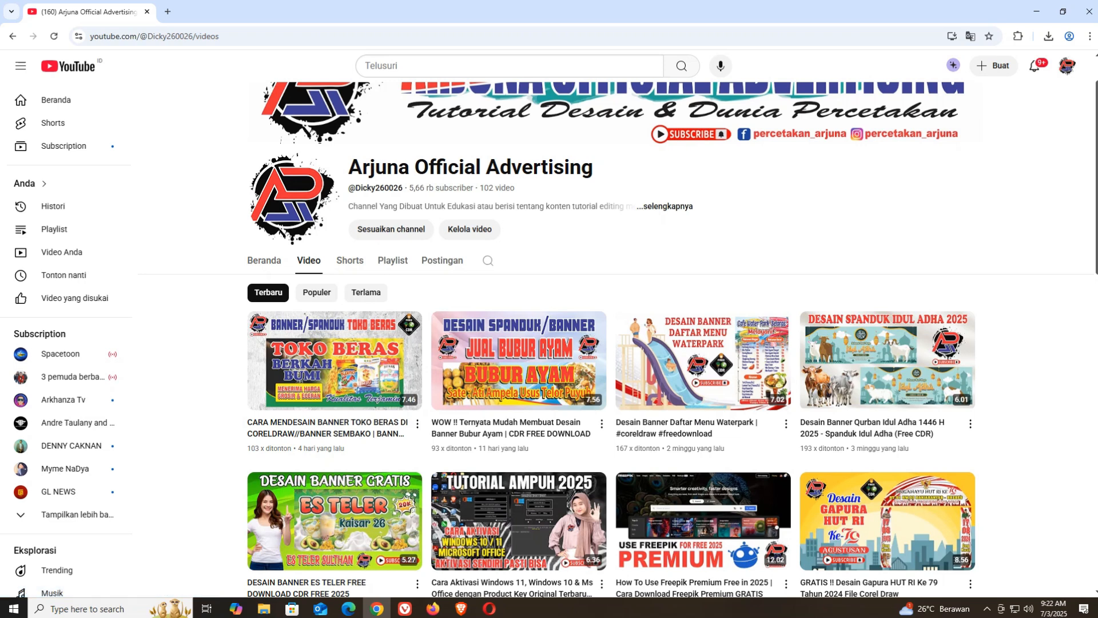
Browse the video list on the Arjuna Official Advertising channel page
scroll(615, 338, "down", 1)
scroll(615, 339, "up", 2)
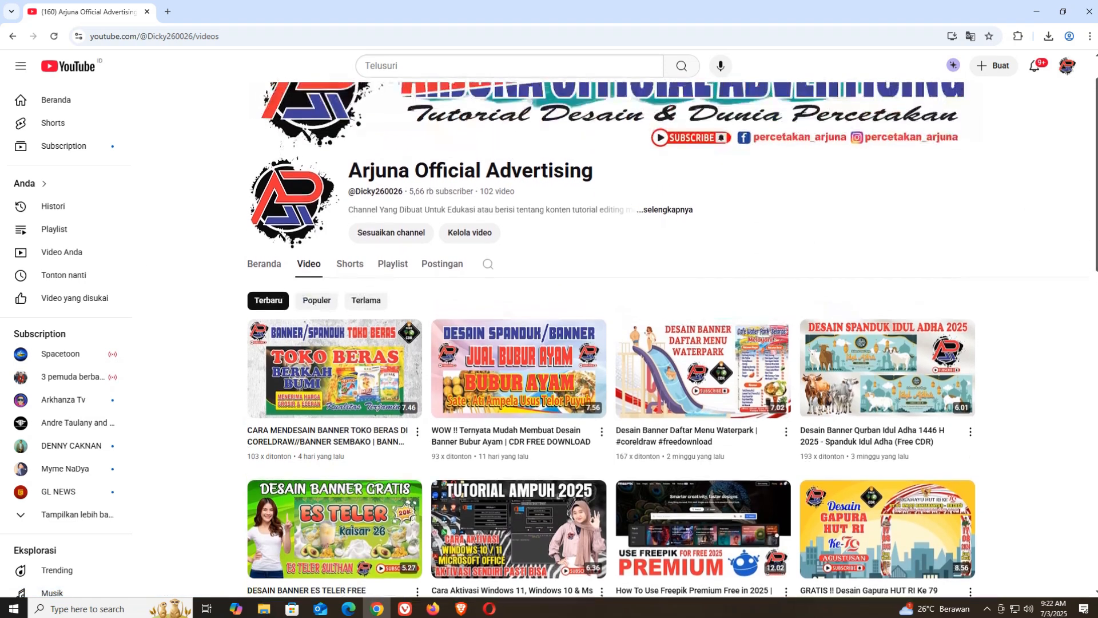
scroll(615, 338, "down", 1)
scroll(616, 339, "up", 1)
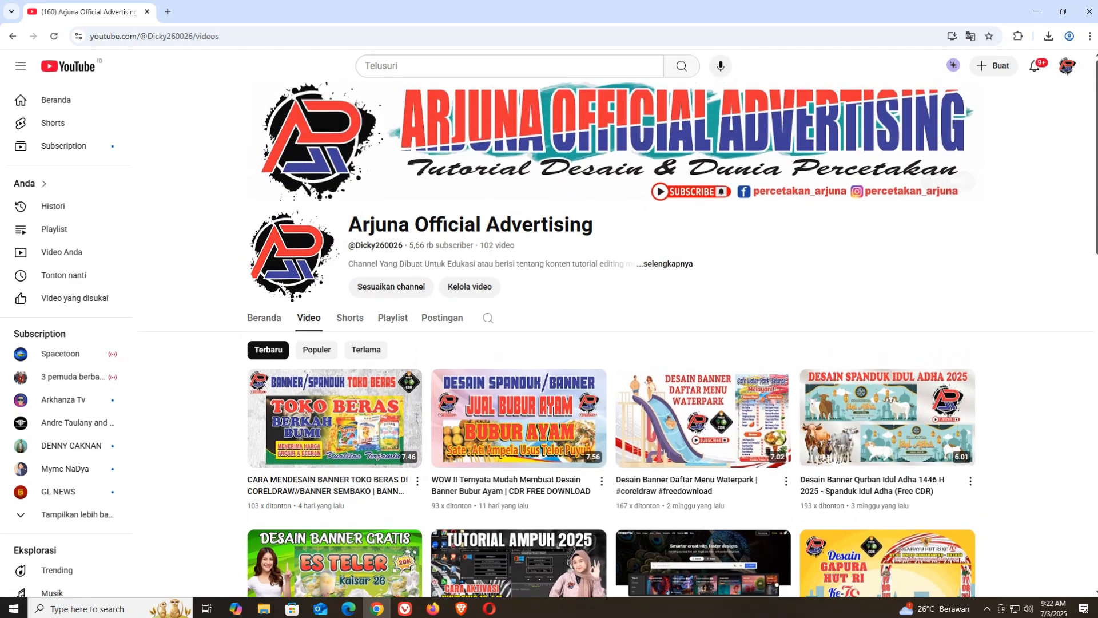
scroll(615, 338, "down", 1)
scroll(615, 339, "down", 8)
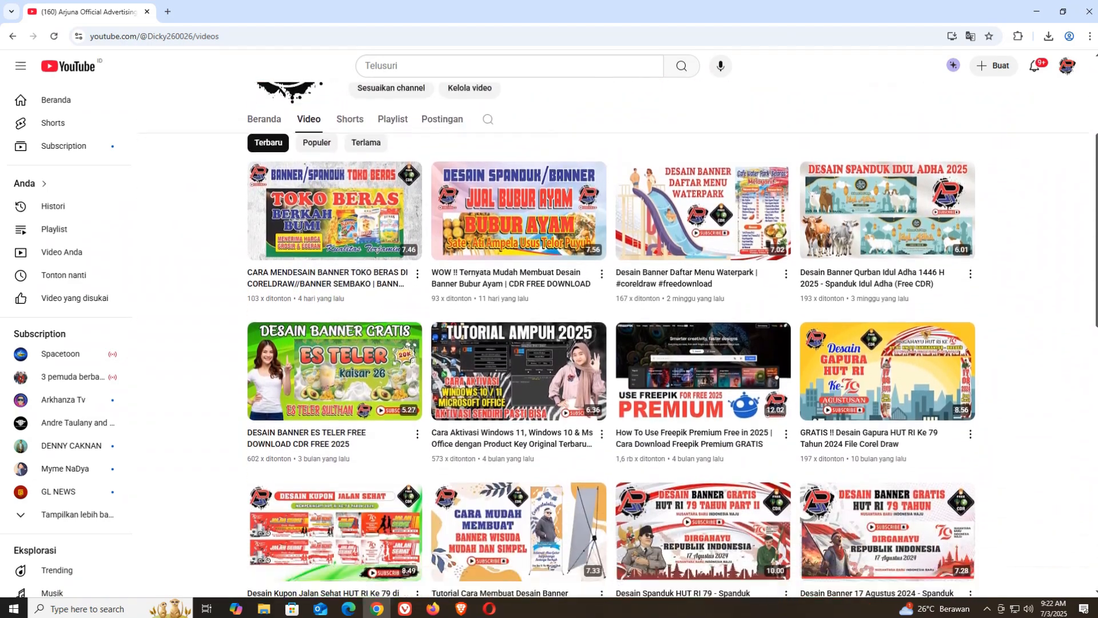
scroll(616, 339, "down", 3)
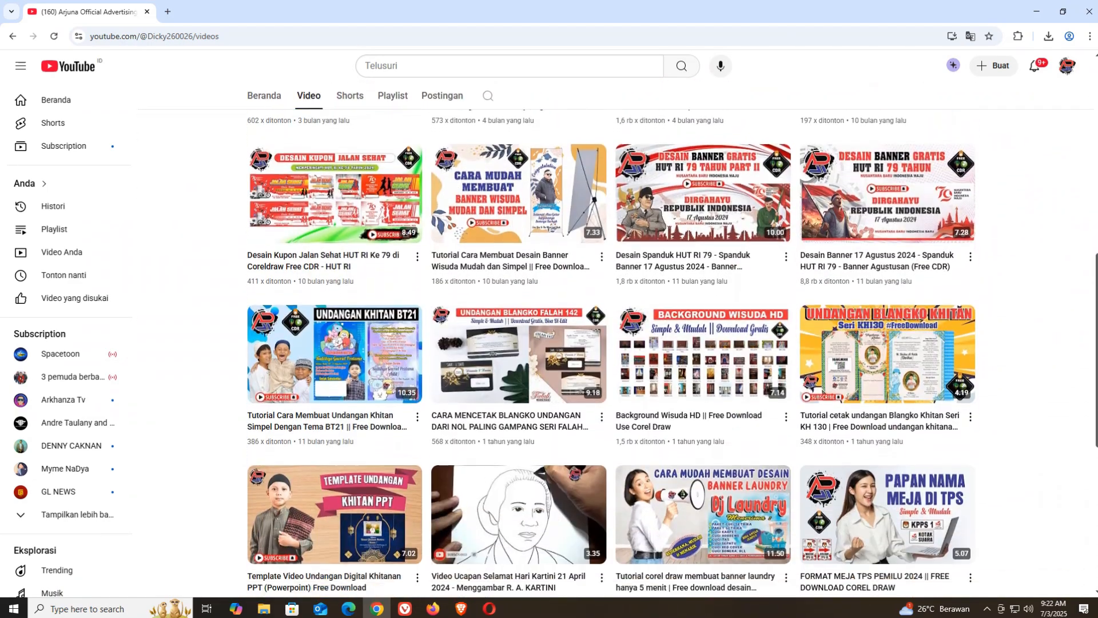
scroll(616, 339, "up", 6)
scroll(334, 412, "up", 6)
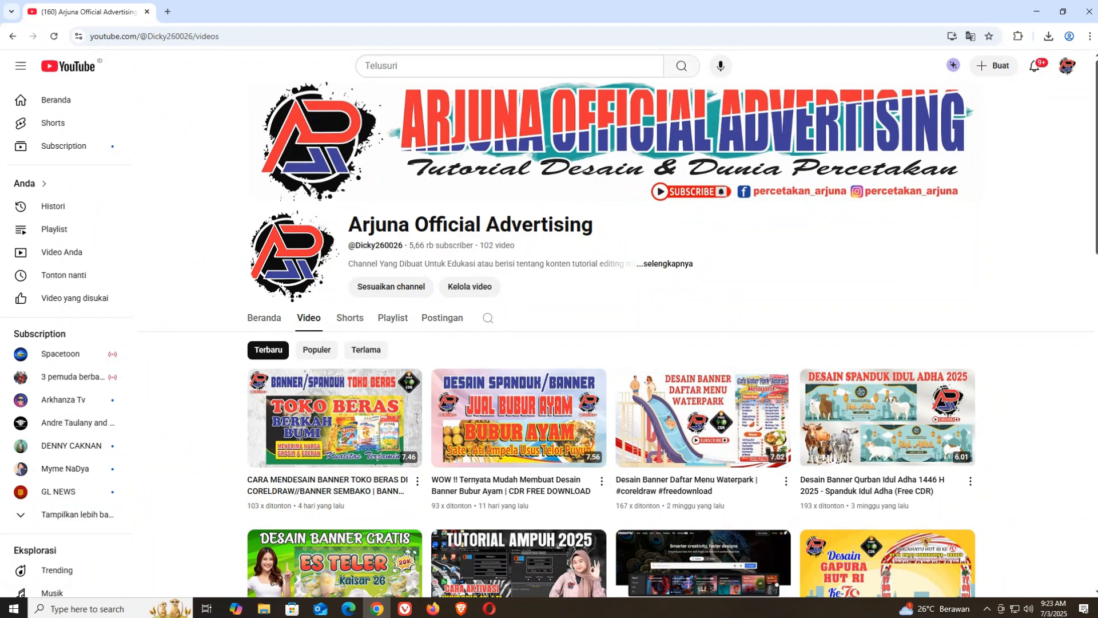
scroll(612, 337, "down", 4)
scroll(612, 337, "up", 4)
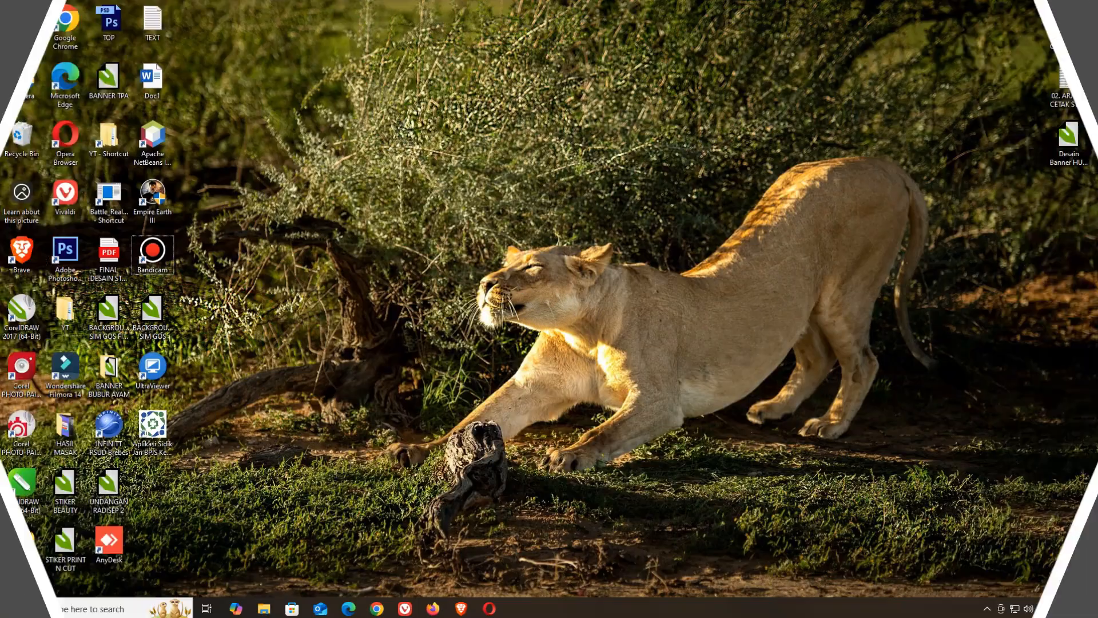
Open the Desain Banner HUT BHAYANGKARA file from the desktop in CorelDRAW and inspect the banner's details
double_click(1068, 143)
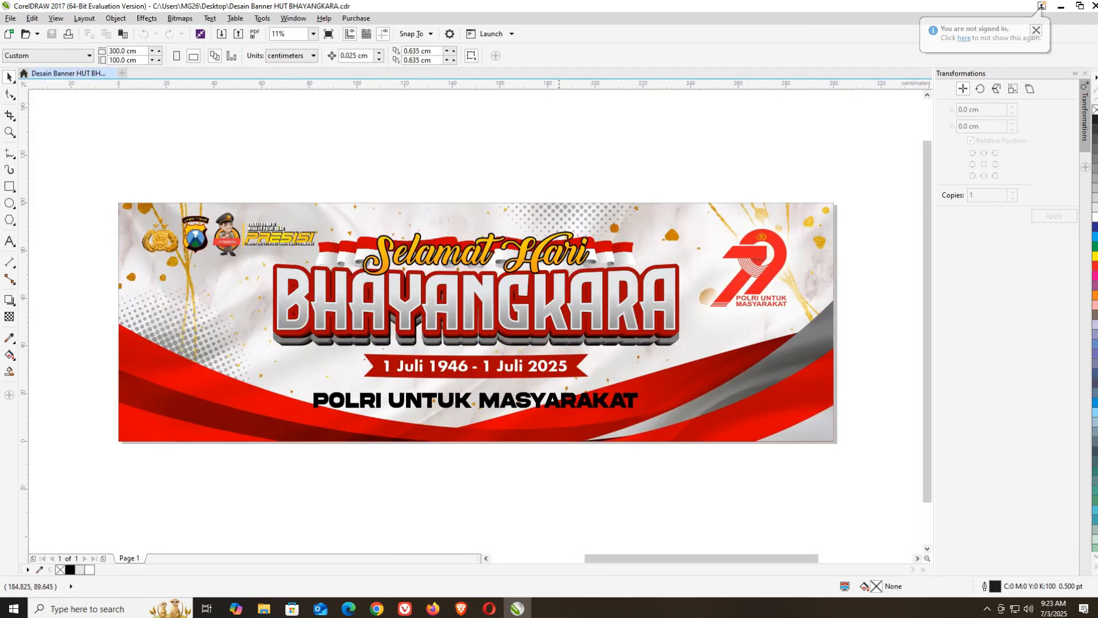
scroll(762, 266, "up", 2)
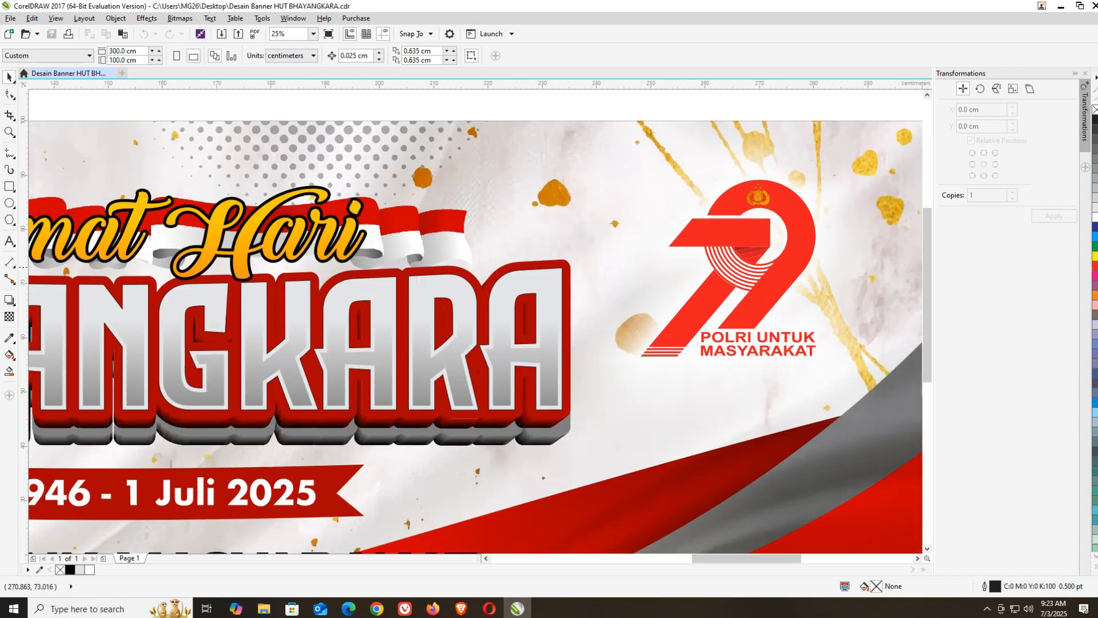
scroll(762, 266, "down", 1)
scroll(762, 265, "down", 1)
scroll(619, 296, "up", 2)
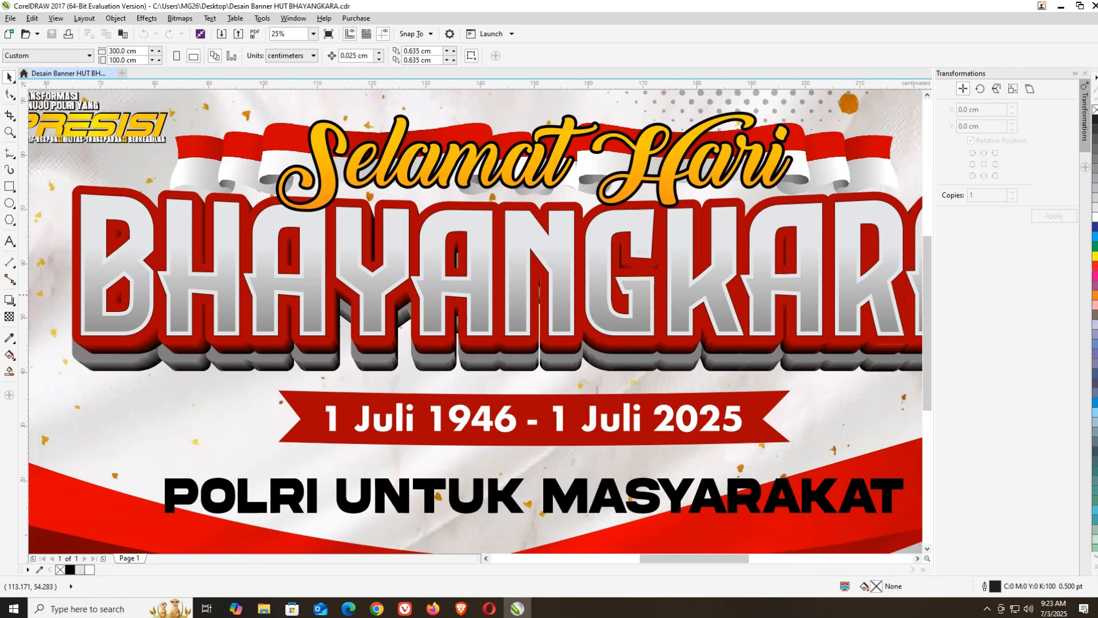
scroll(318, 299, "down", 1)
scroll(318, 299, "down", 1)
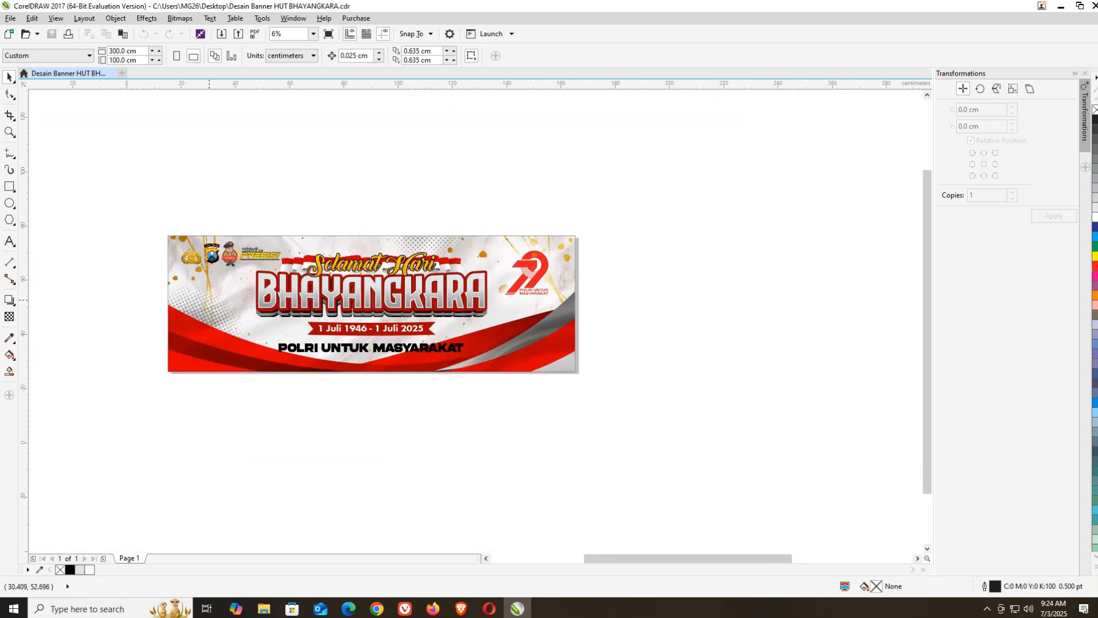
scroll(182, 300, "up", 1)
scroll(182, 300, "down", 2)
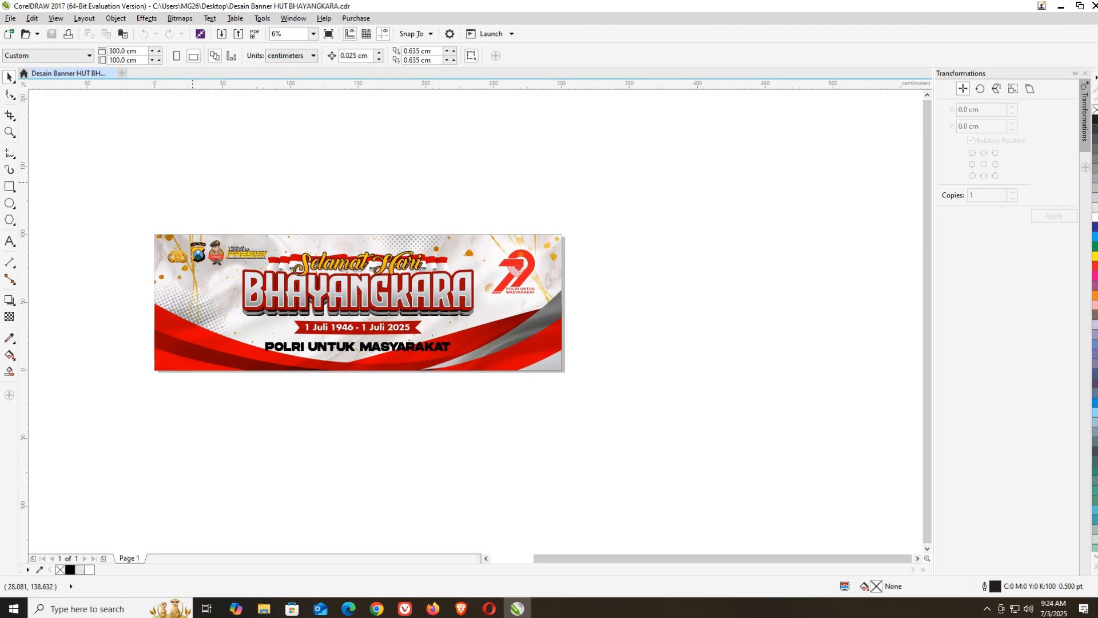
Create a new document with the default settings and paste a copy of all the Bhayangkara banner's objects into it
key("ctrl+n")
key("Return")
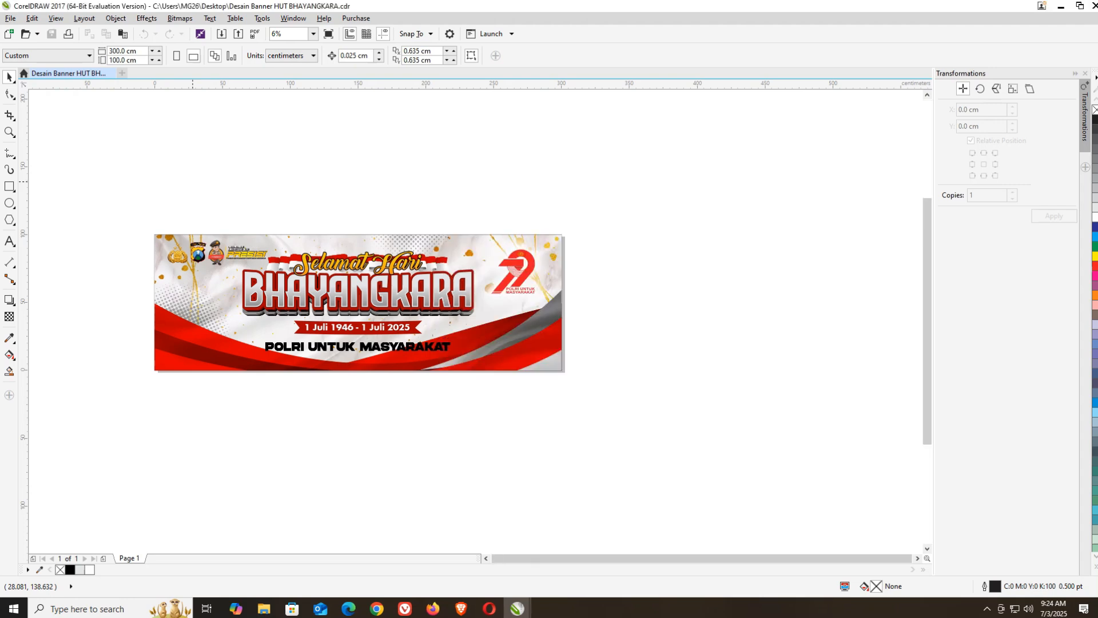
left_click(92, 73)
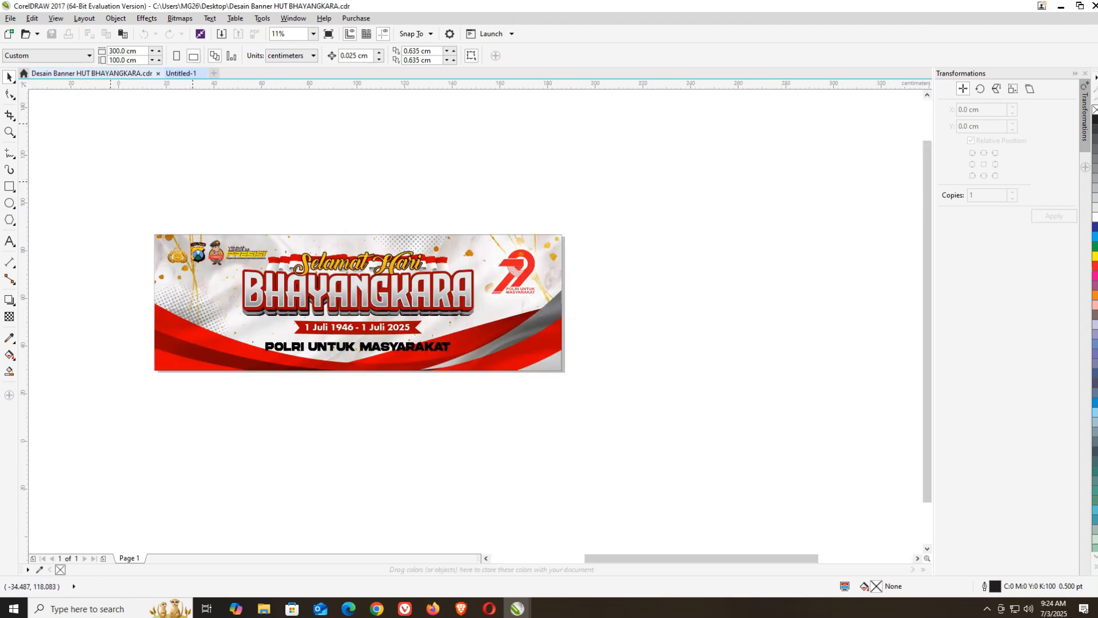
left_click_drag(112, 180, 605, 453)
right_click(510, 347)
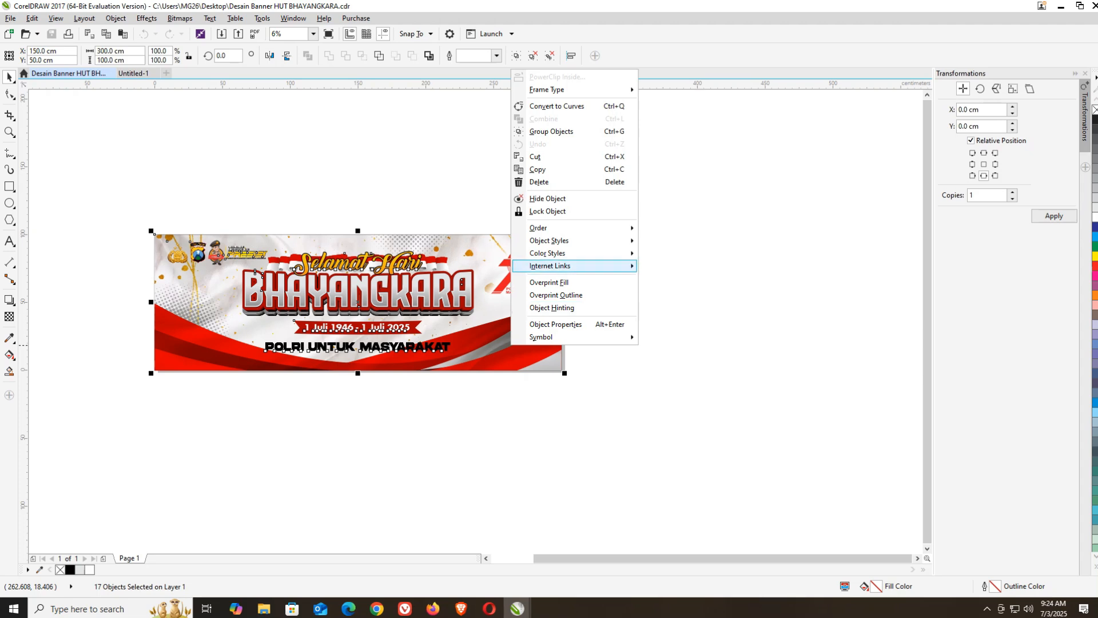
left_click(566, 170)
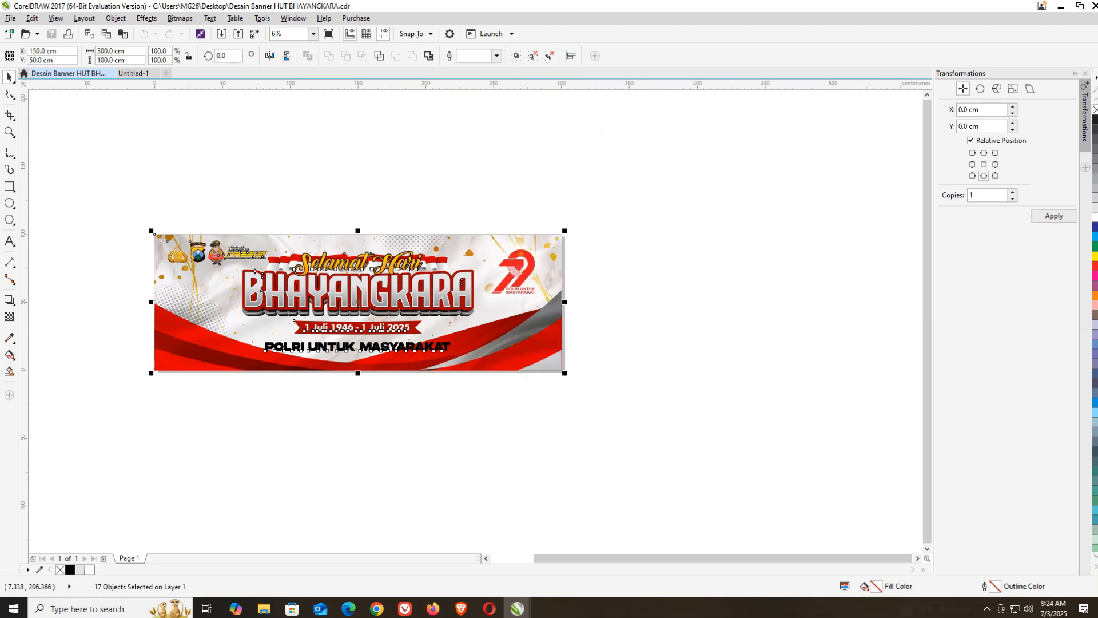
left_click(133, 73)
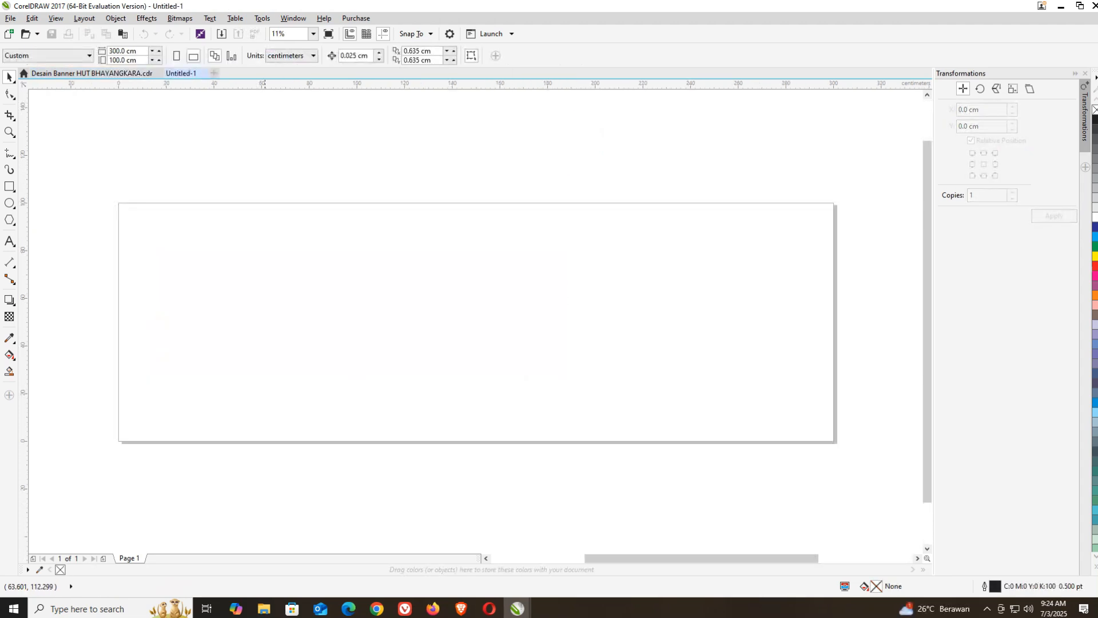
right_click(253, 175)
left_click(280, 250)
scroll(362, 274, "down", 1)
left_click_drag(410, 345, 419, 404)
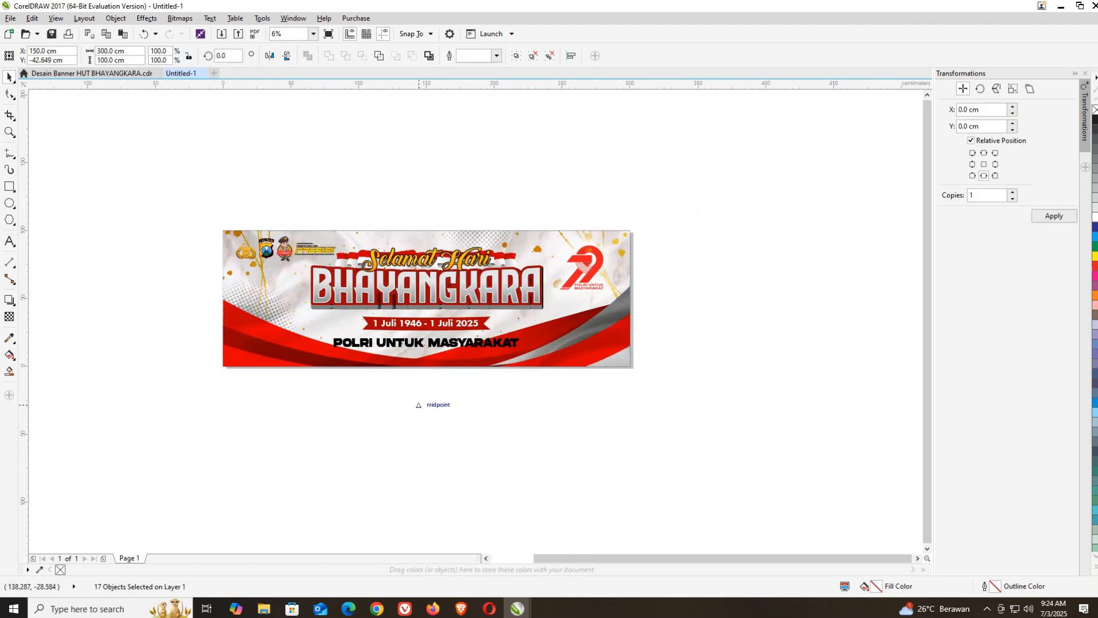
key("ctrl+z")
left_click(723, 305)
left_click(521, 279)
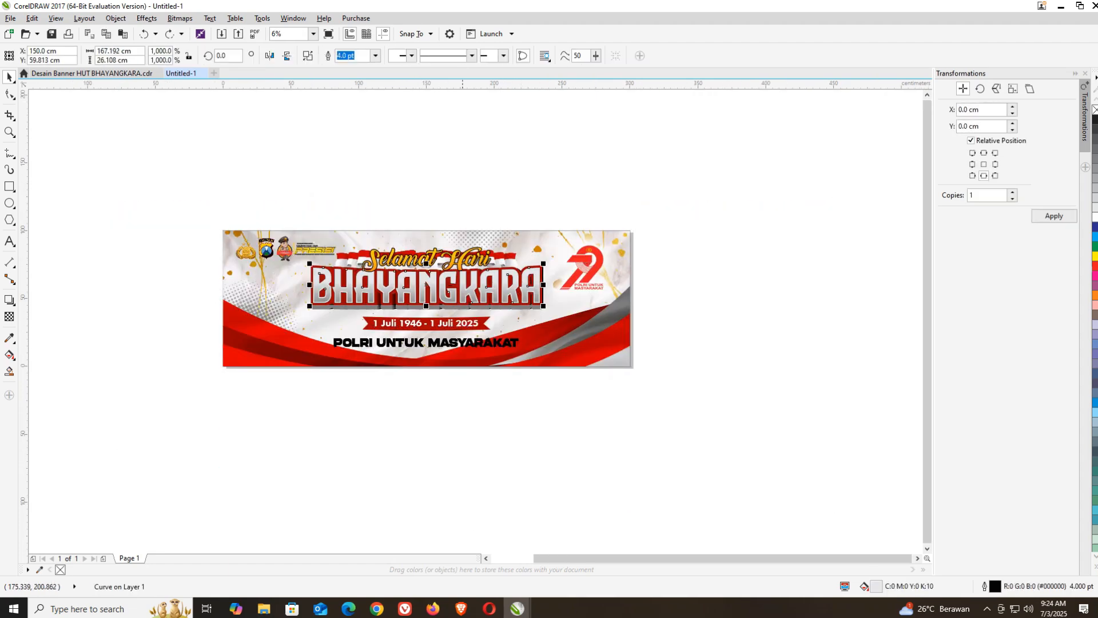
key("Escape")
Give the POLRI UNTUK MASYARAKAT text a white 36 pt outline that scales with the object
scroll(405, 333, "up", 1)
left_click(404, 335)
left_click(405, 350)
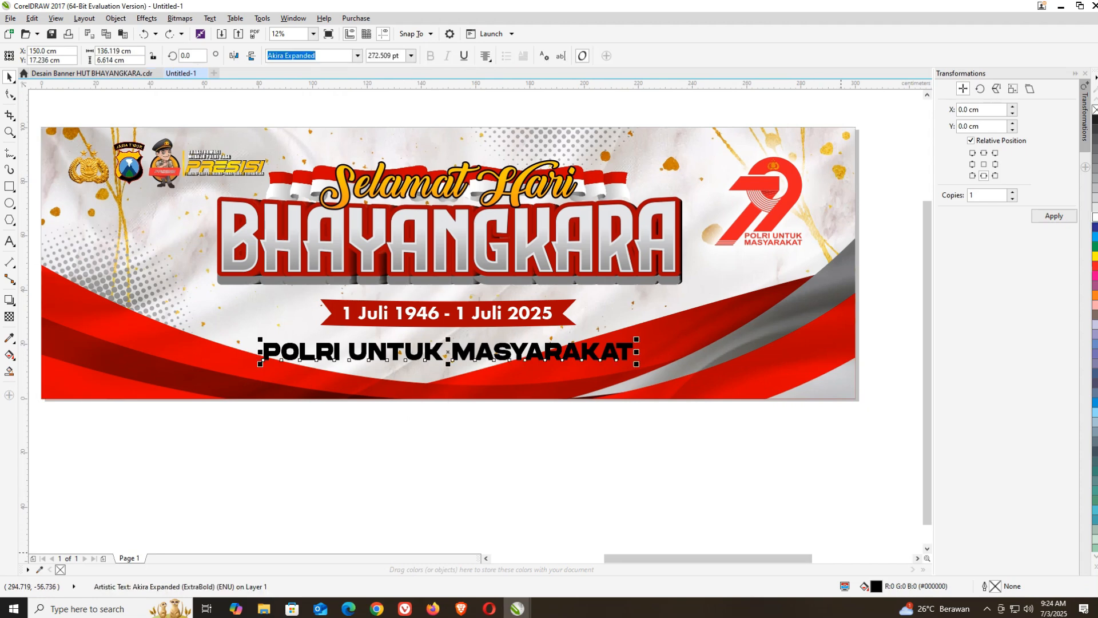
right_click(1094, 217)
key("F12")
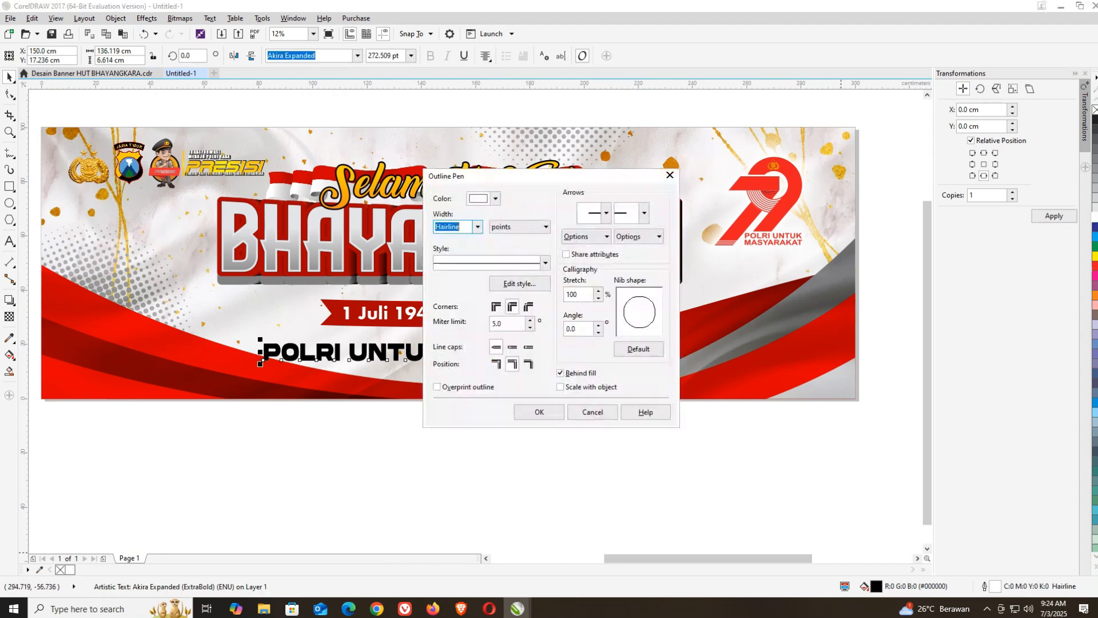
left_click(477, 227)
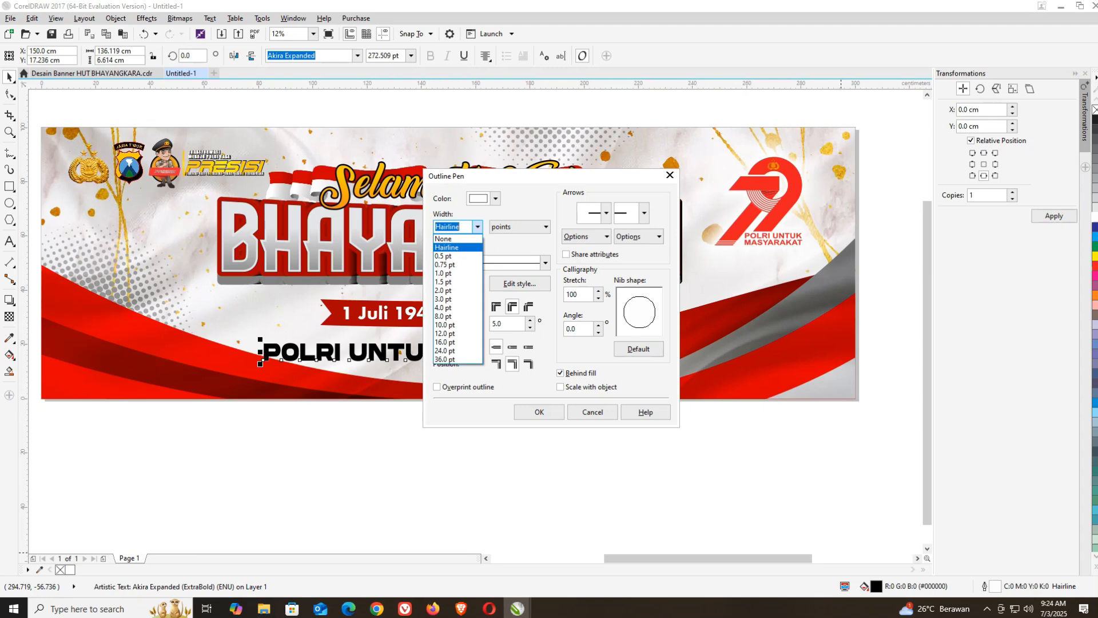
left_click(445, 359)
left_click(560, 387)
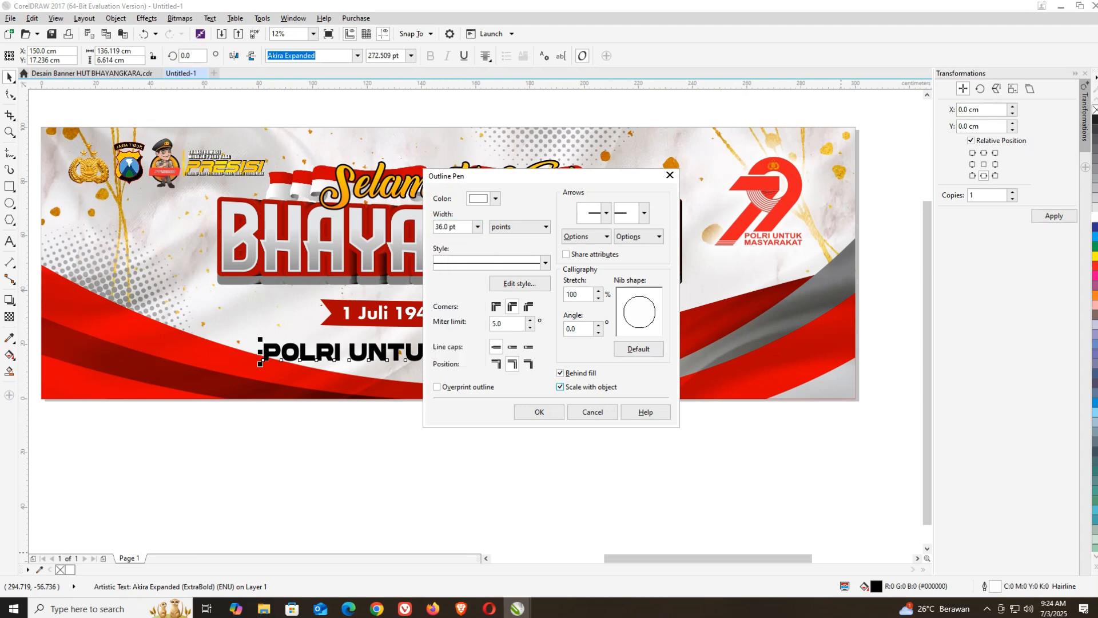
left_click(538, 412)
key("Escape")
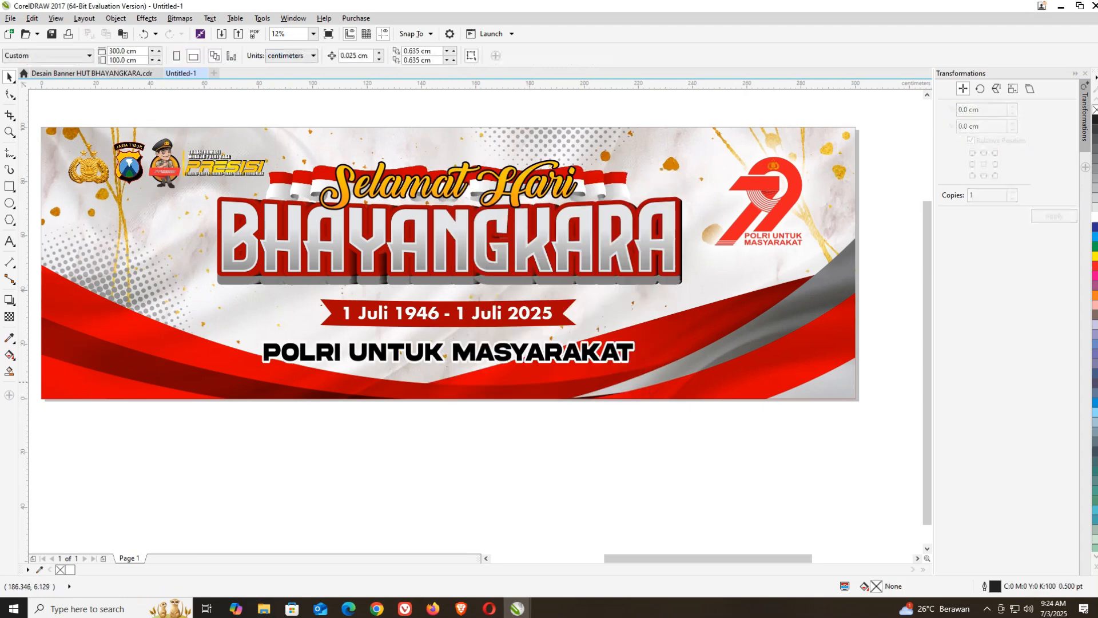
Colour the outline of the red date ribbon black with C:100 M:100 Y:100 K:100
left_click(484, 306)
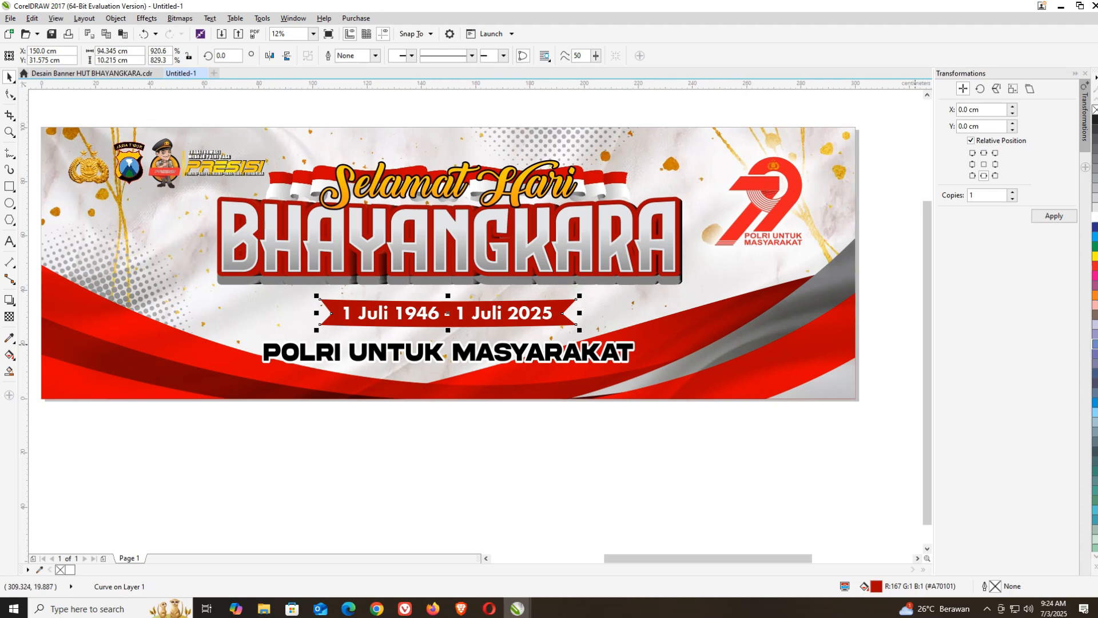
right_click(1094, 216)
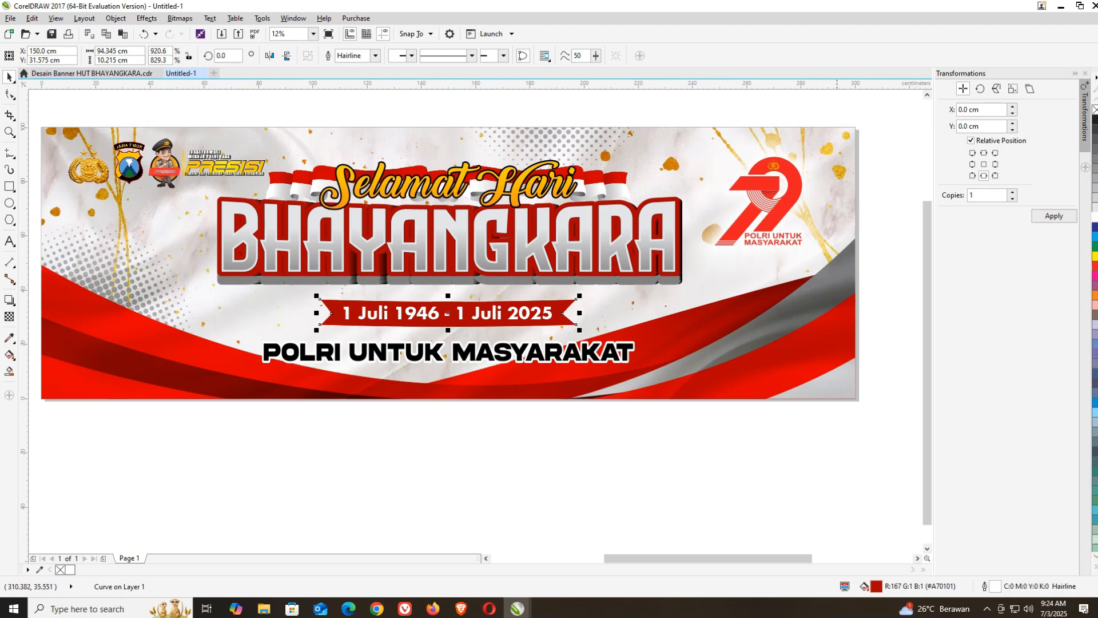
right_click(1094, 120)
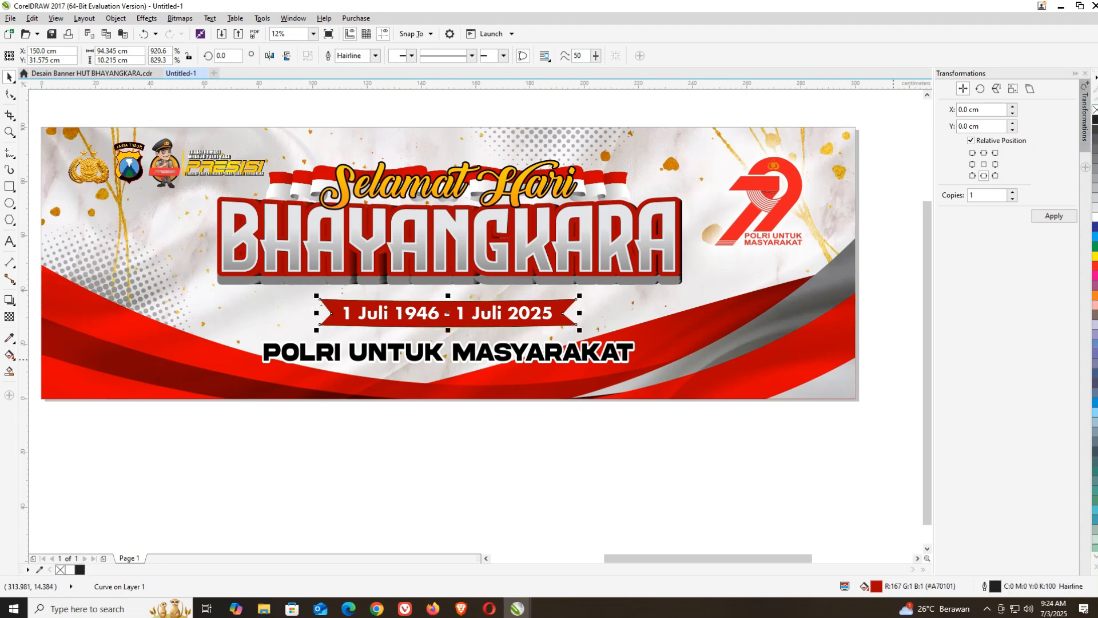
left_click(1094, 566)
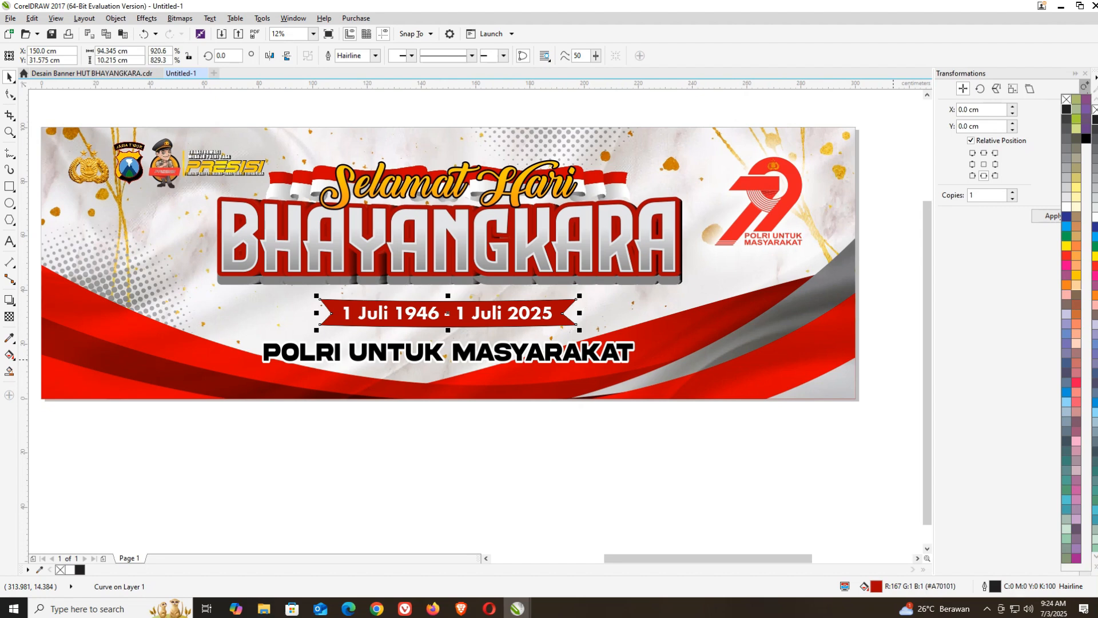
right_click(1085, 138)
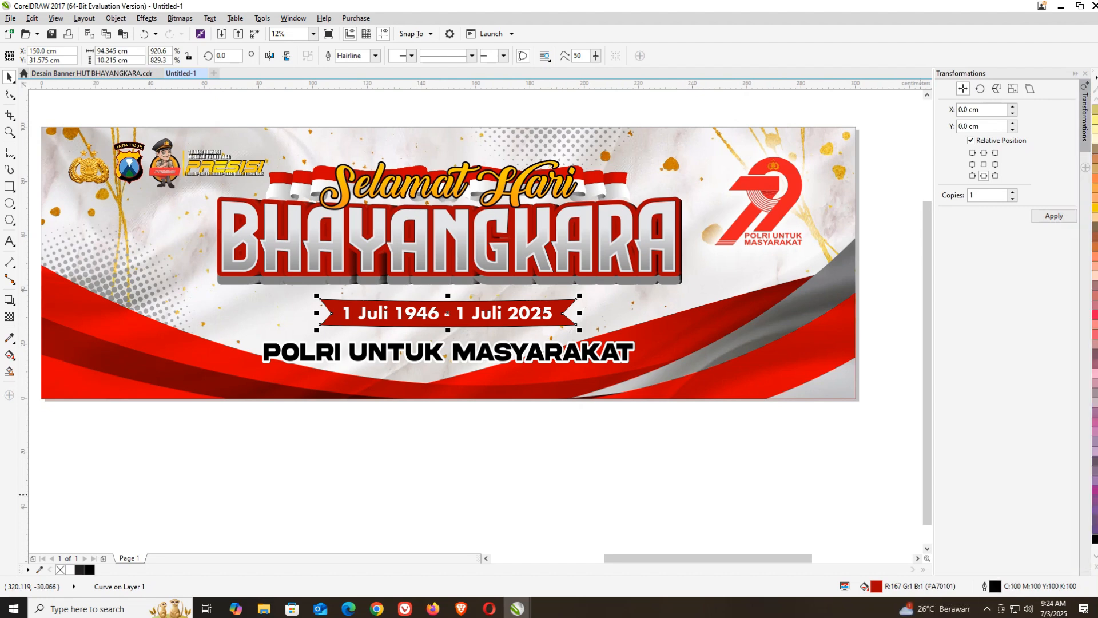
Set the date ribbon's outline width to 8 pt, placed behind the fill and scaling with the object
double_click(995, 586)
left_click(477, 227)
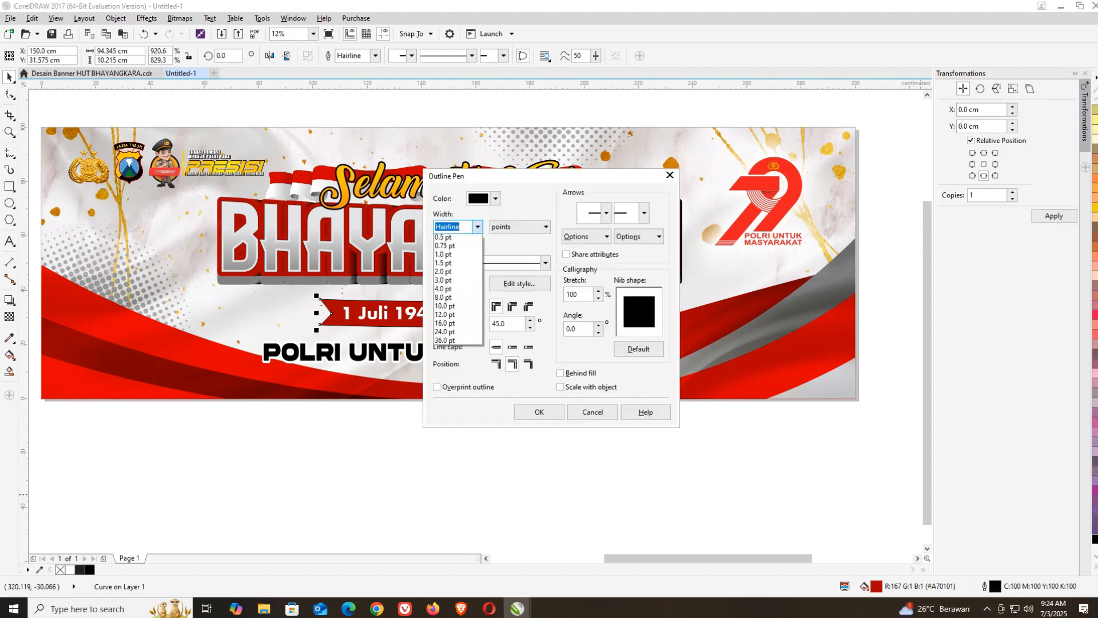
left_click(458, 316)
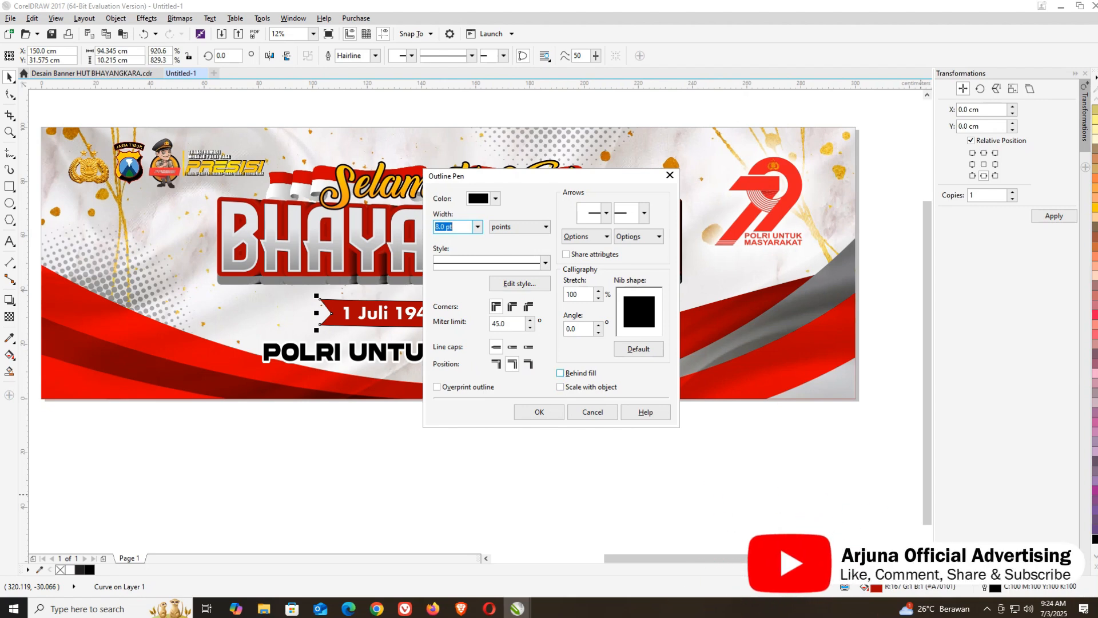
left_click(560, 373)
left_click(560, 387)
left_click(539, 411)
scroll(543, 311, "up", 2)
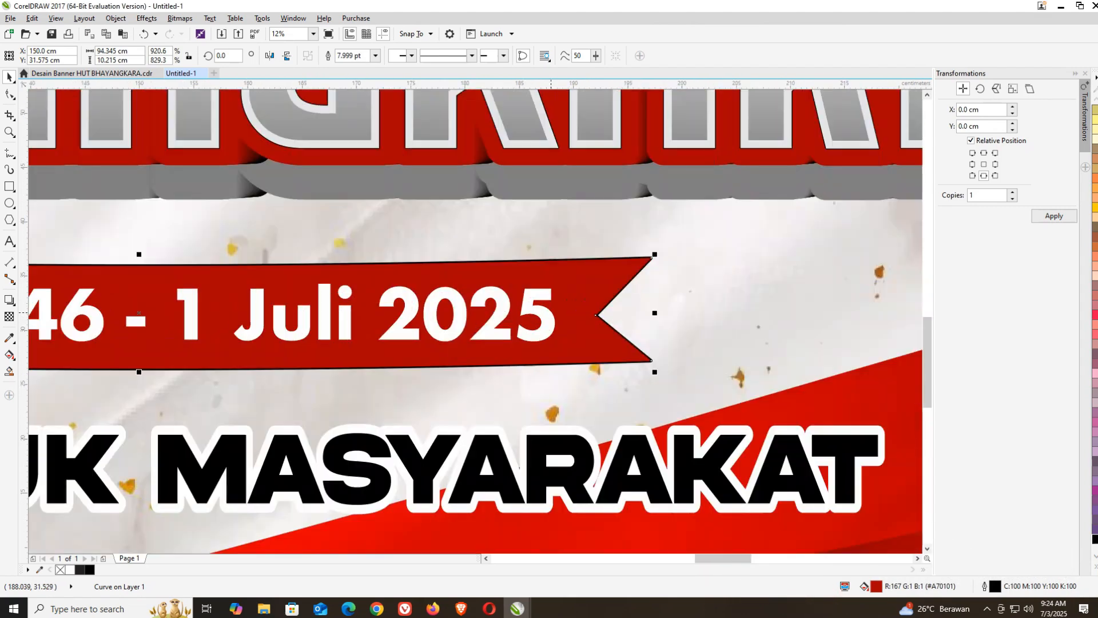
scroll(538, 322, "down", 2)
scroll(400, 316, "up", 1)
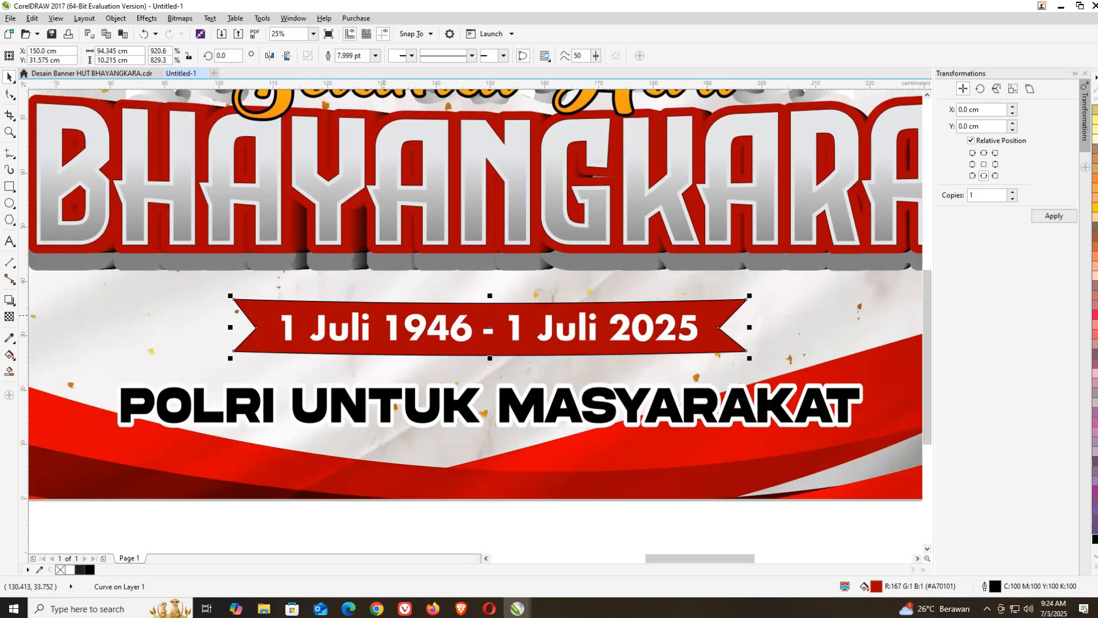
scroll(341, 321, "down", 1)
key("Escape")
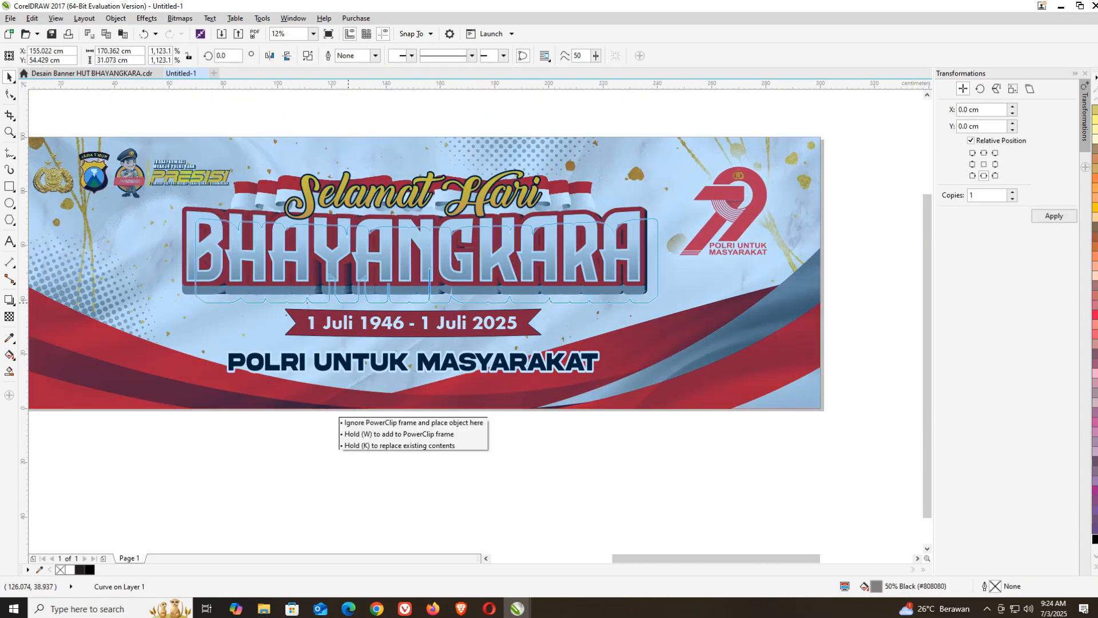
Cancel the move of the grey shadow curve behind BHAYANGKARA and examine the banner's overall layout
left_click(333, 294)
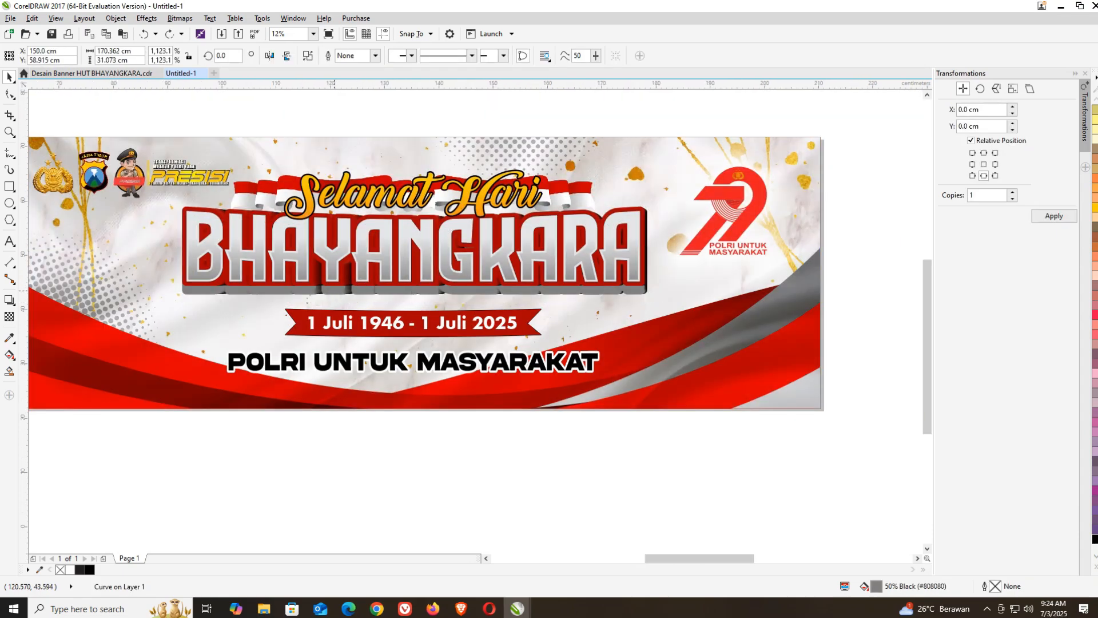
scroll(341, 281, "up", 2)
scroll(354, 288, "down", 4)
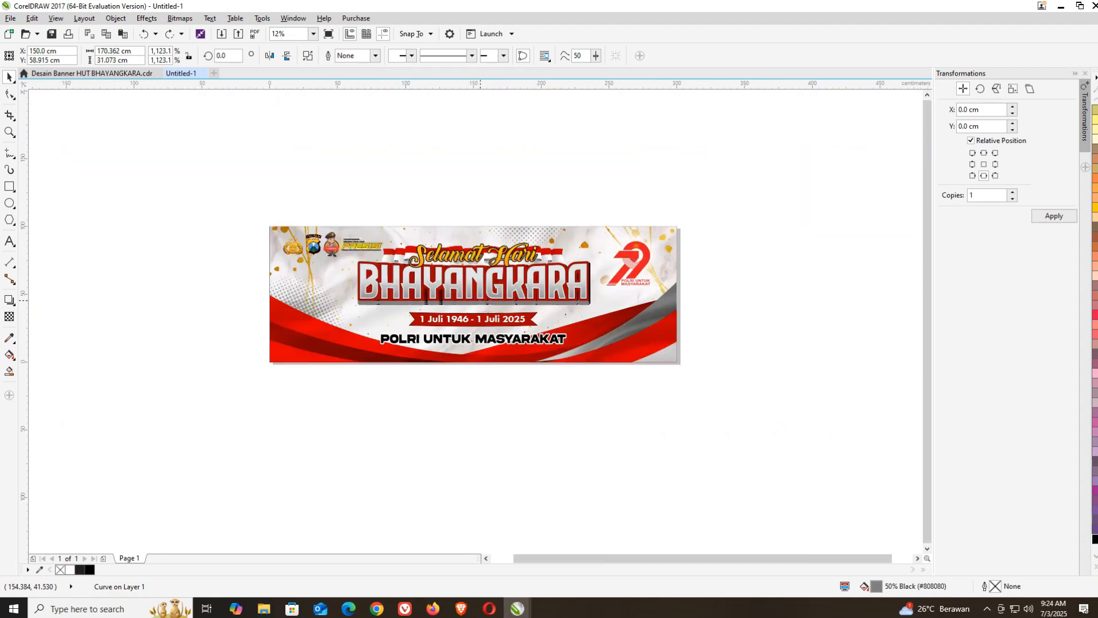
scroll(474, 295, "up", 1)
mouse_move(480, 311)
left_mouse_down()
mouse_move(496, 328)
mouse_move(467, 315)
left_mouse_up()
scroll(481, 306, "up", 1)
scroll(467, 315, "down", 1)
key("Escape")
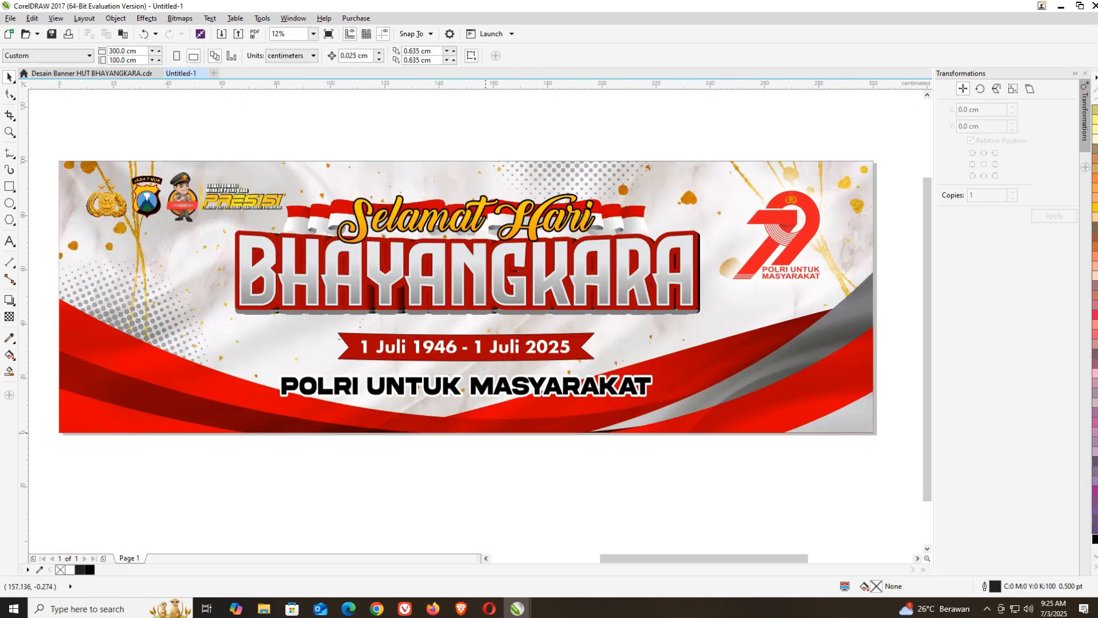
scroll(484, 429, "down", 1)
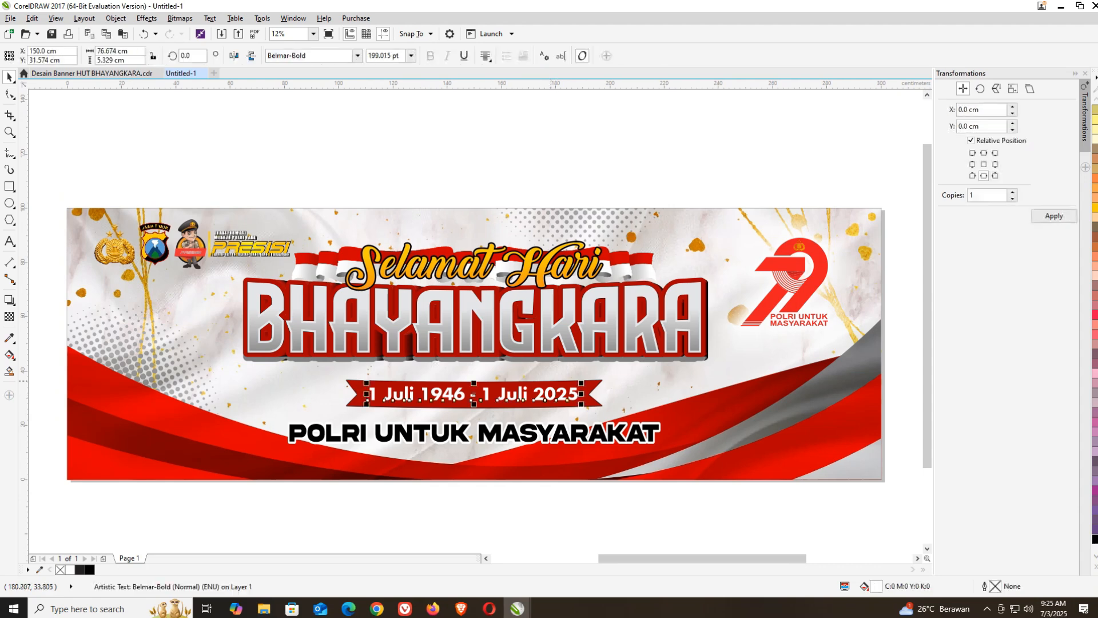
Examine the logo group, the Selamat Hari lettering and the date text on the banner
left_click(272, 249)
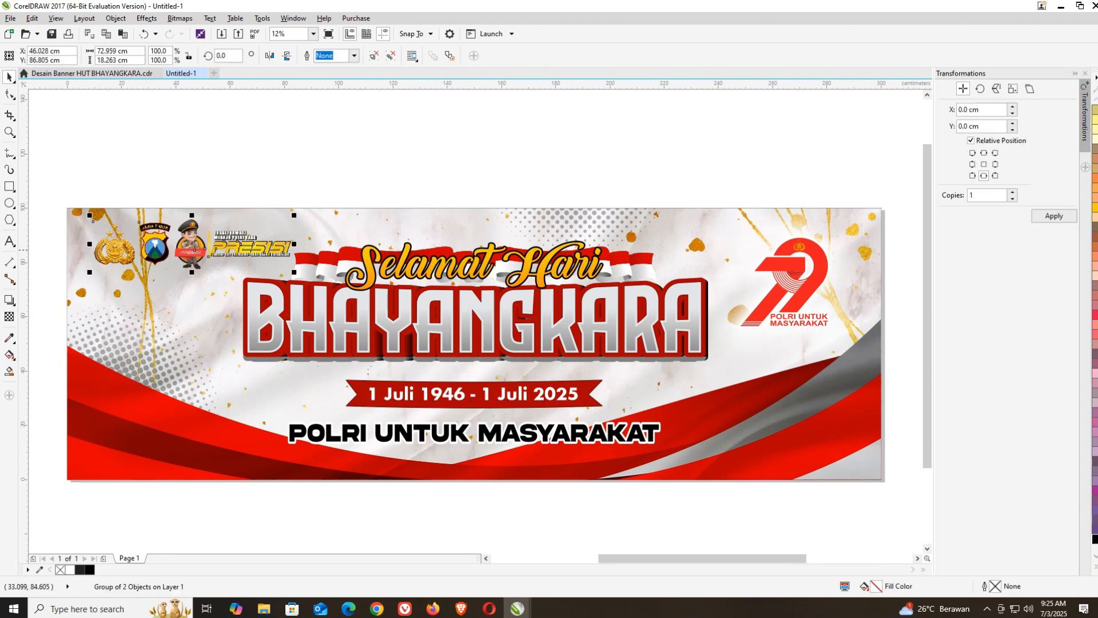
scroll(143, 248, "up", 2)
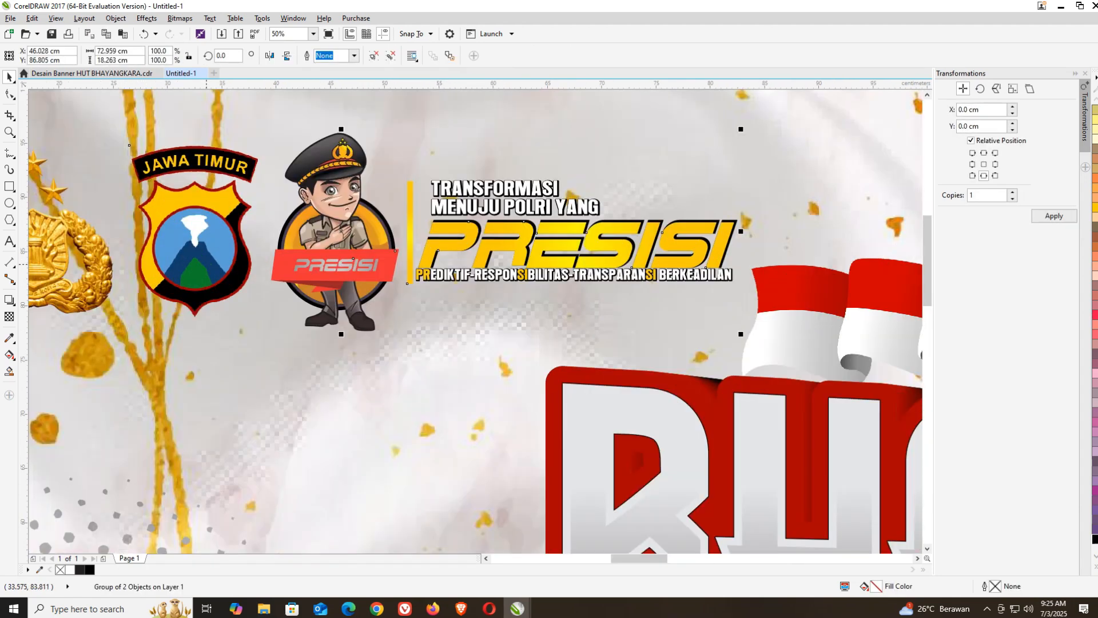
scroll(366, 257, "down", 2)
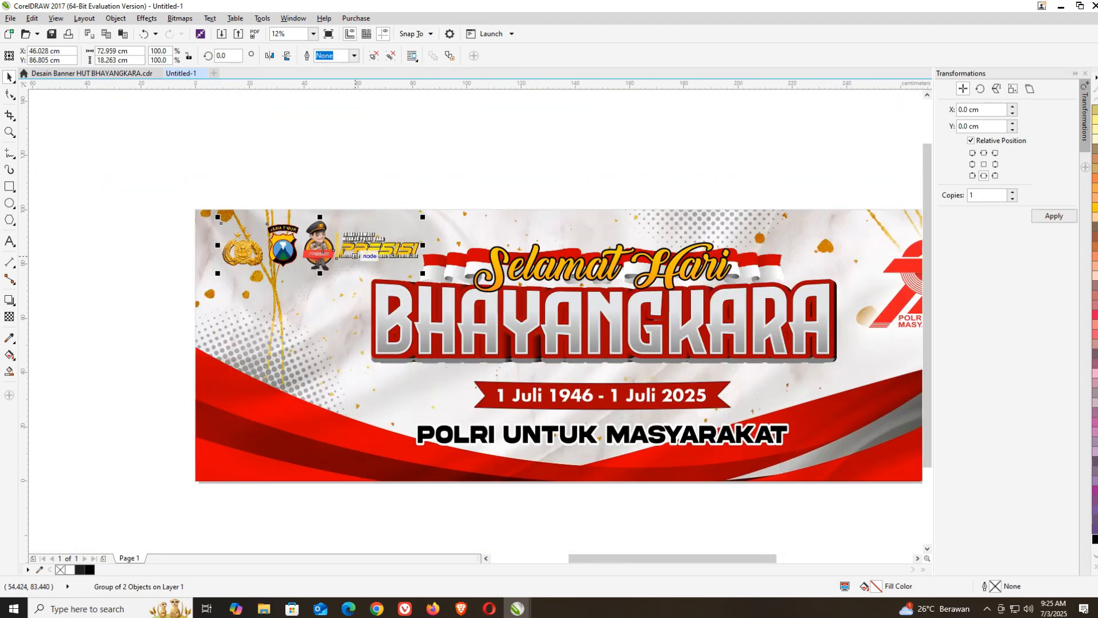
left_click(544, 260)
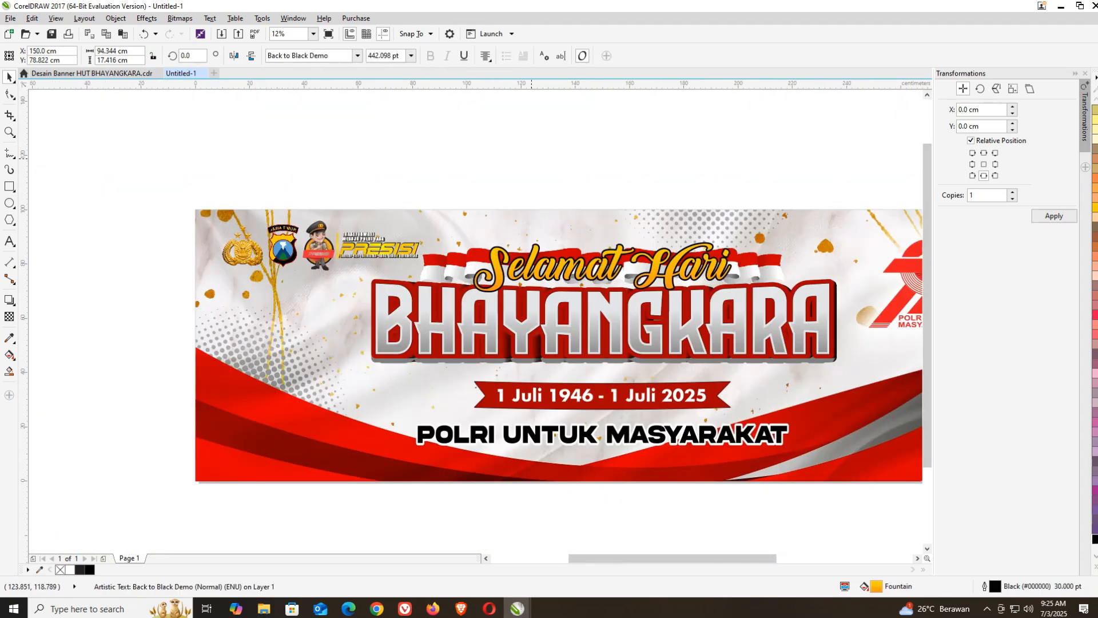
left_click(516, 159)
scroll(486, 159, "down", 1)
scroll(563, 218, "up", 1)
left_click(600, 367)
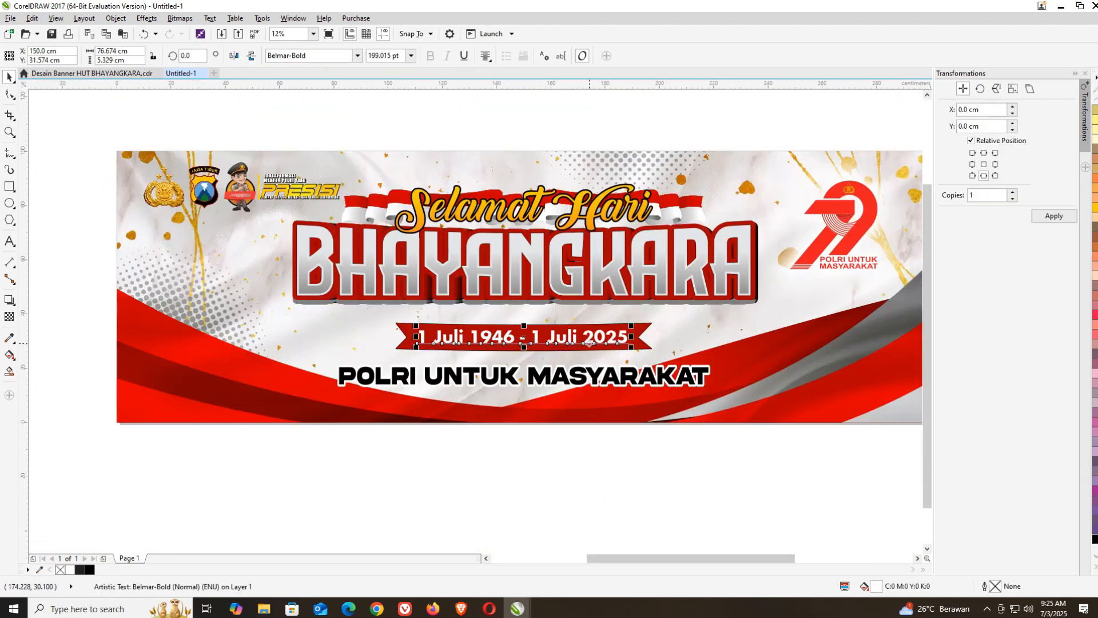
left_click(654, 455)
scroll(482, 422, "down", 1)
scroll(493, 406, "up", 1)
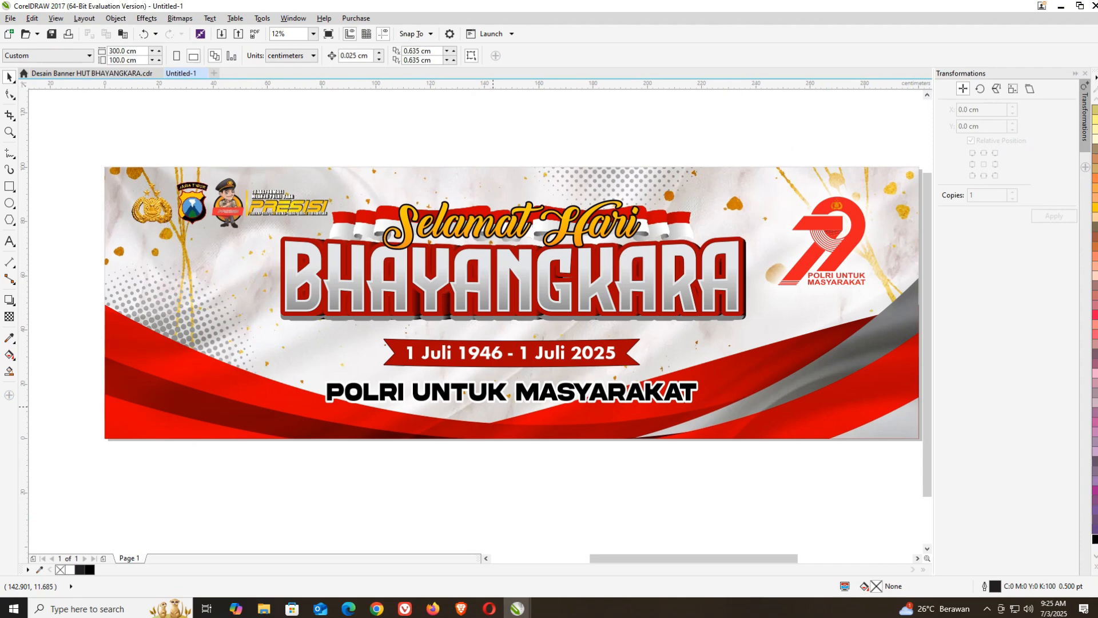
scroll(492, 406, "down", 1)
scroll(681, 360, "up", 1)
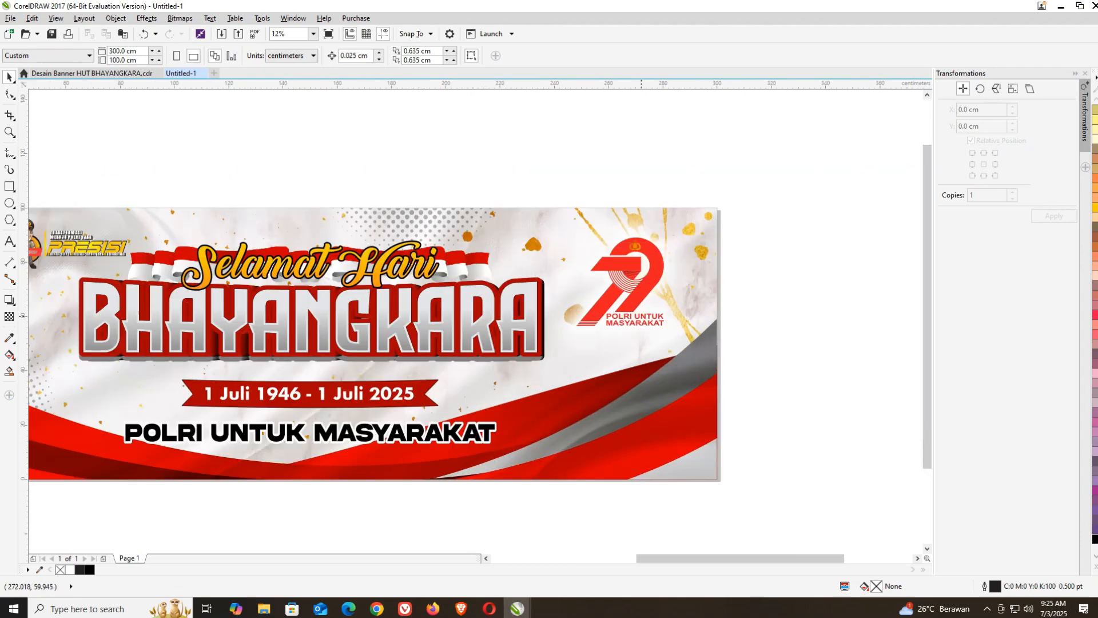
Enlarge the red 79 logo inside the banner's PowerClip to about 36.9 cm wide and finish editing the contents
double_click(641, 316)
scroll(655, 316, "up", 2)
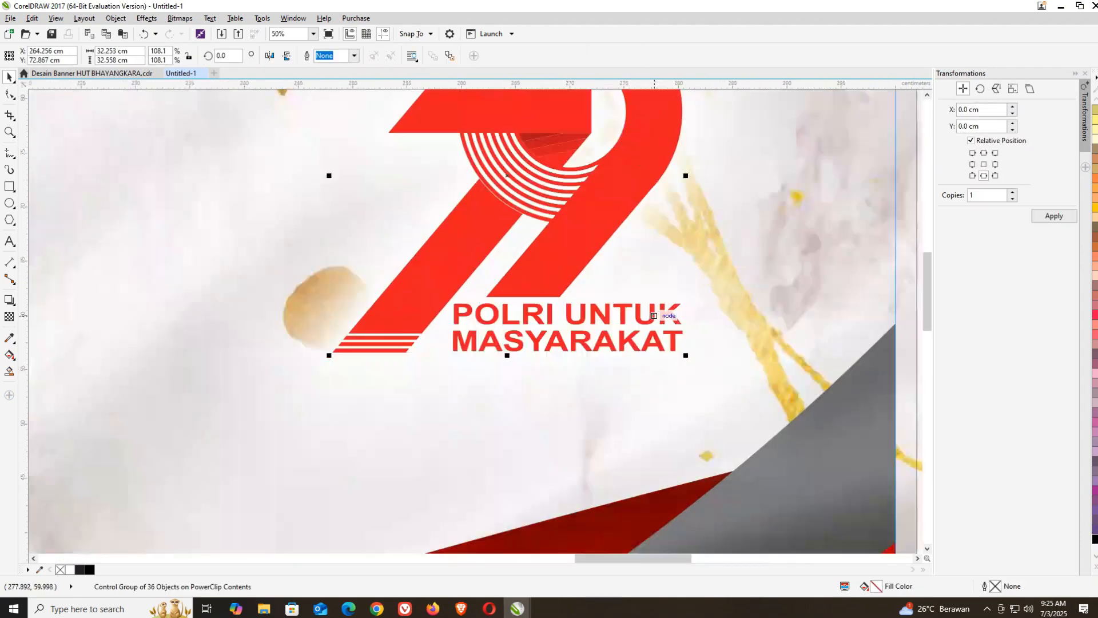
scroll(654, 316, "down", 2)
left_click_drag(552, 334, 538, 350)
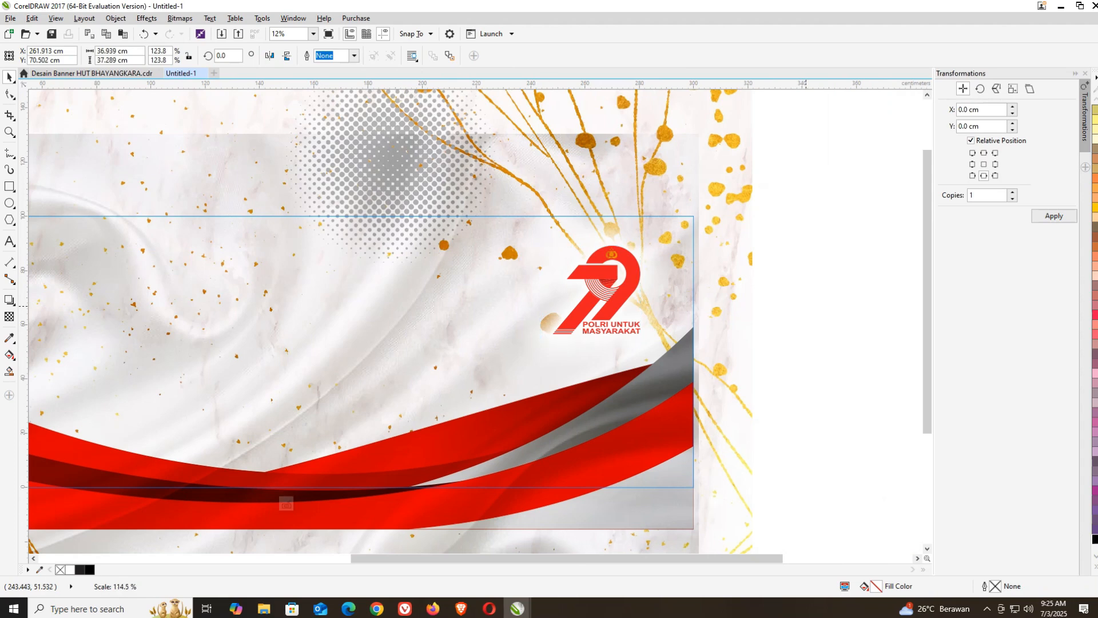
left_click(805, 306, "ctrl")
scroll(836, 286, "down", 1)
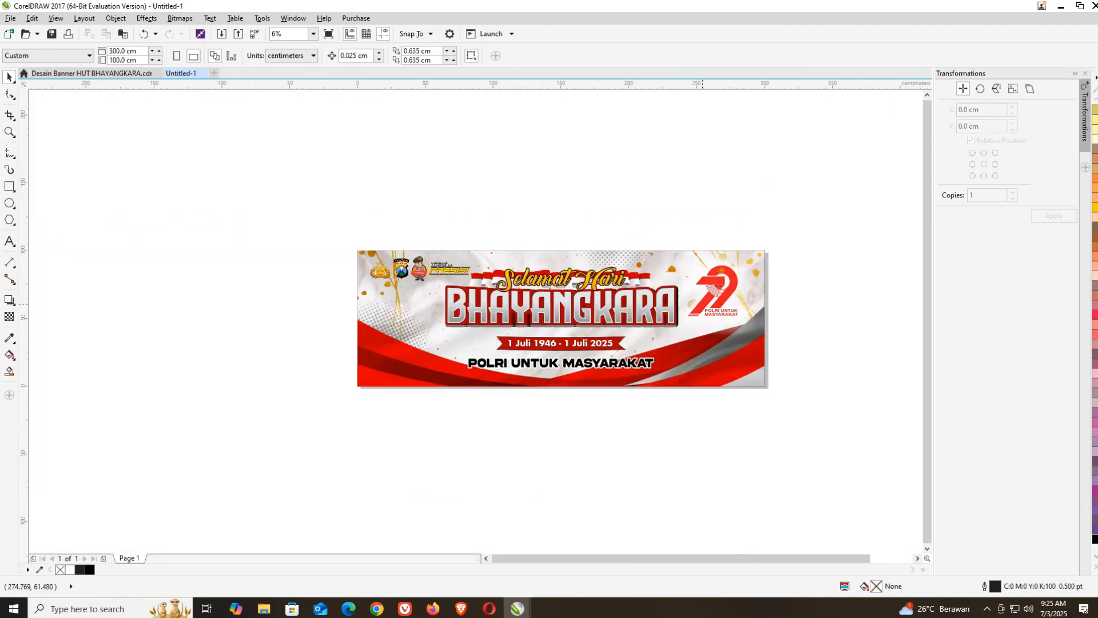
Check the enlarged 79 logo and the overall banner in a full-screen preview
scroll(661, 306, "up", 1)
scroll(652, 313, "down", 1)
scroll(548, 368, "up", 1)
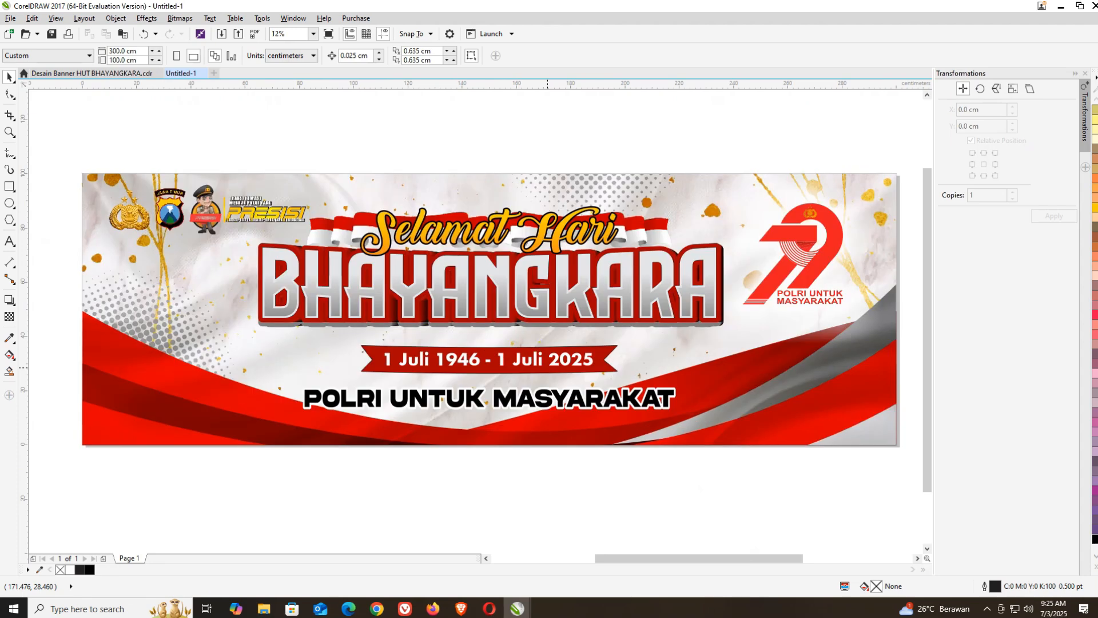
scroll(538, 368, "down", 1)
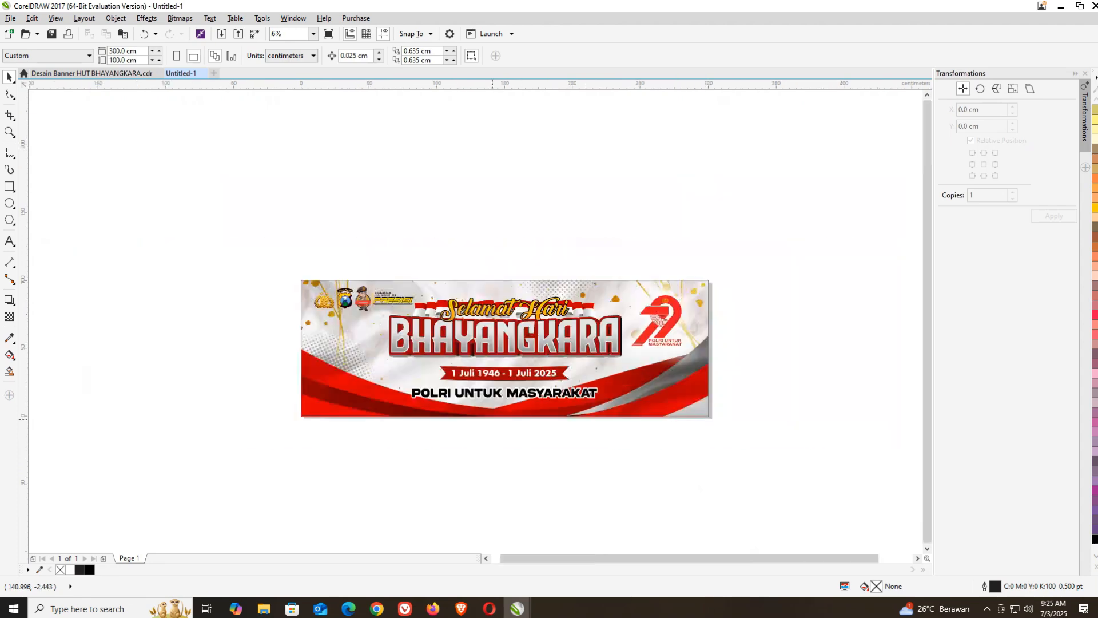
scroll(515, 400, "up", 2)
scroll(497, 424, "down", 1)
key("F9")
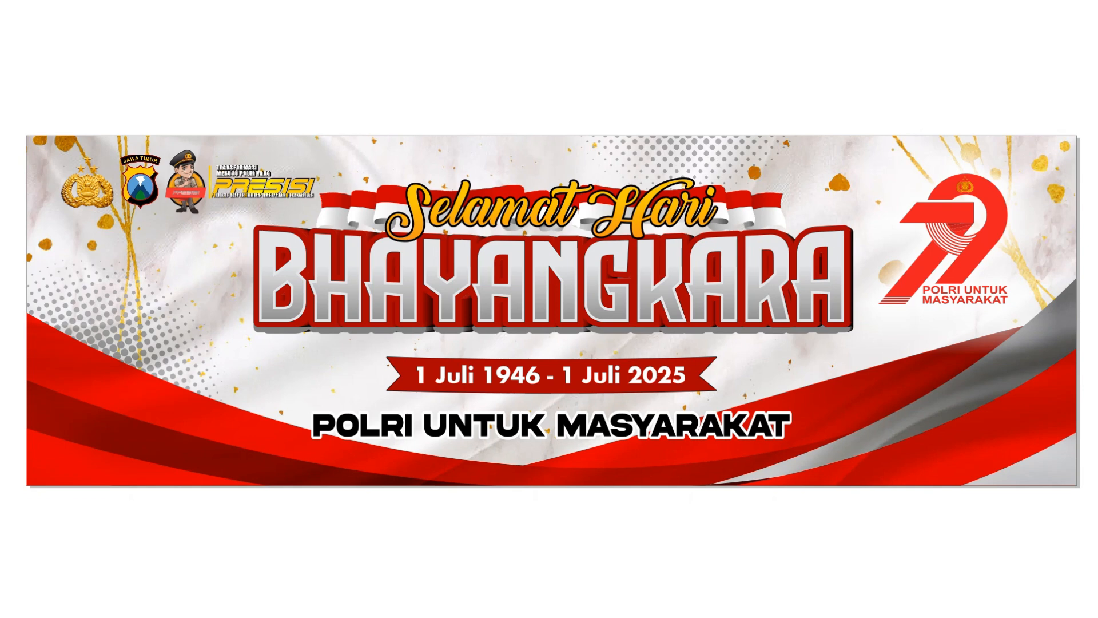
key("Escape")
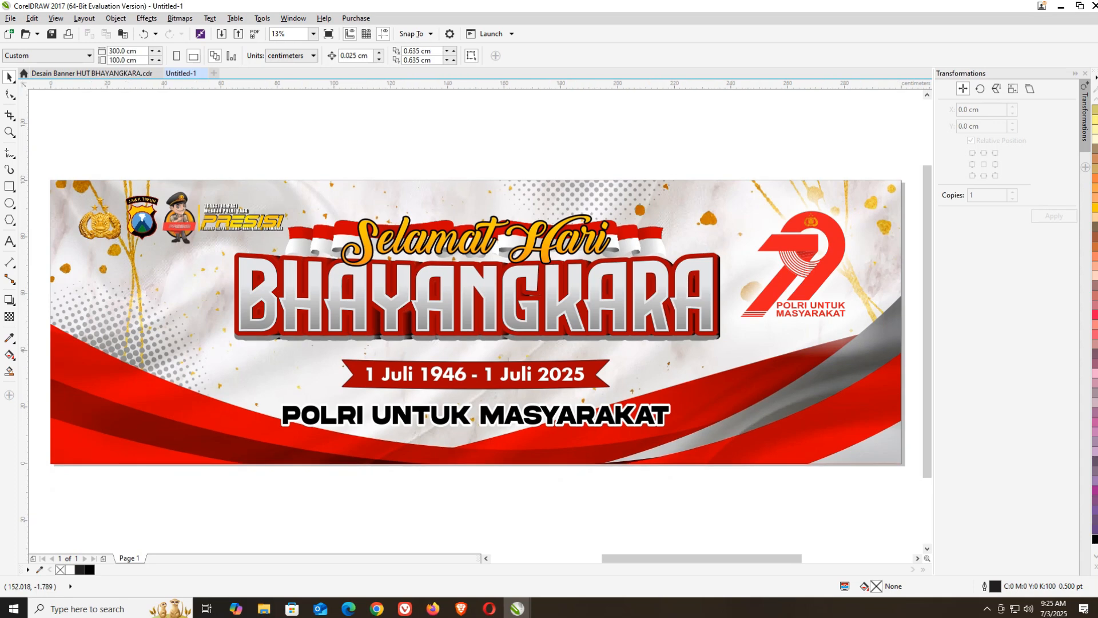
Sample the orange C:0 M:41 Y:100 K:0 from the Selamat Hari lettering and fill the date ribbon with it
left_click(359, 383)
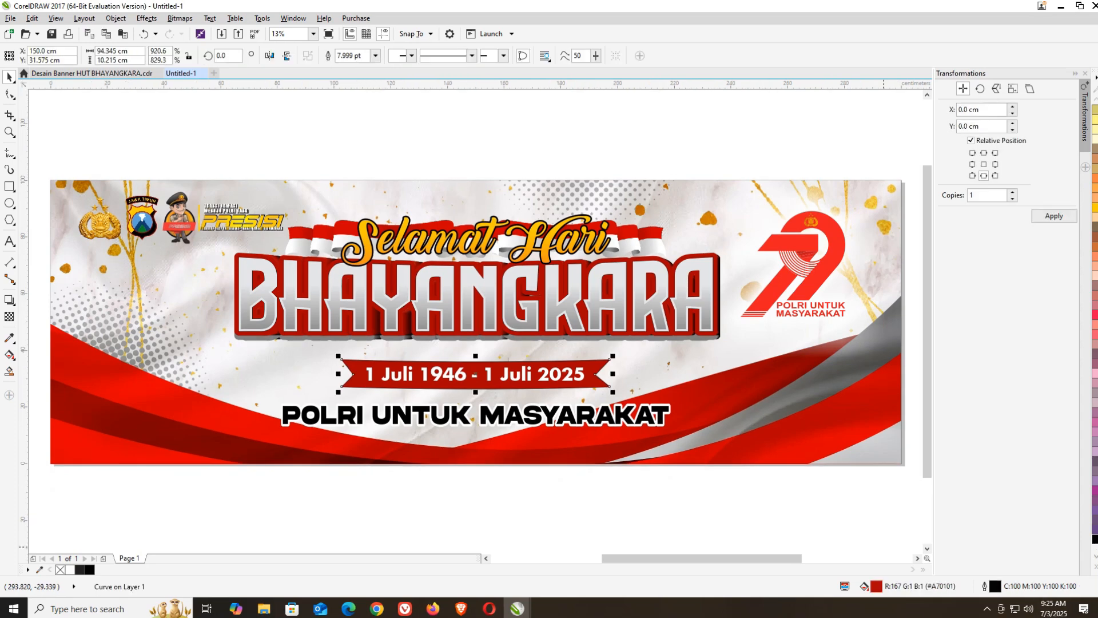
left_click(1094, 566)
left_click(9, 338)
left_click(386, 268)
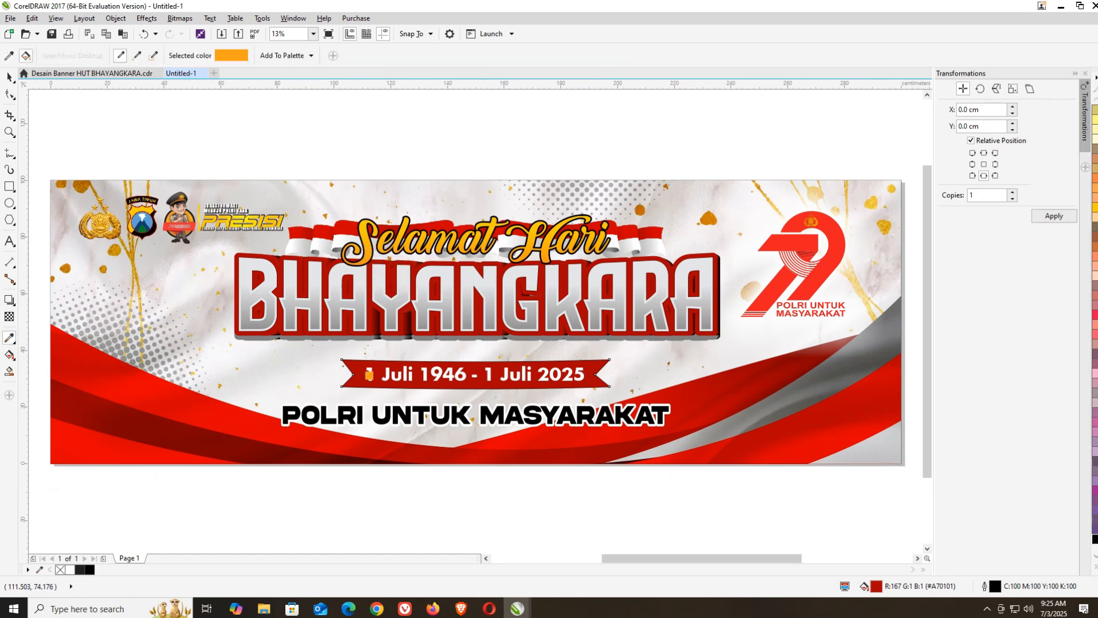
left_click(363, 376)
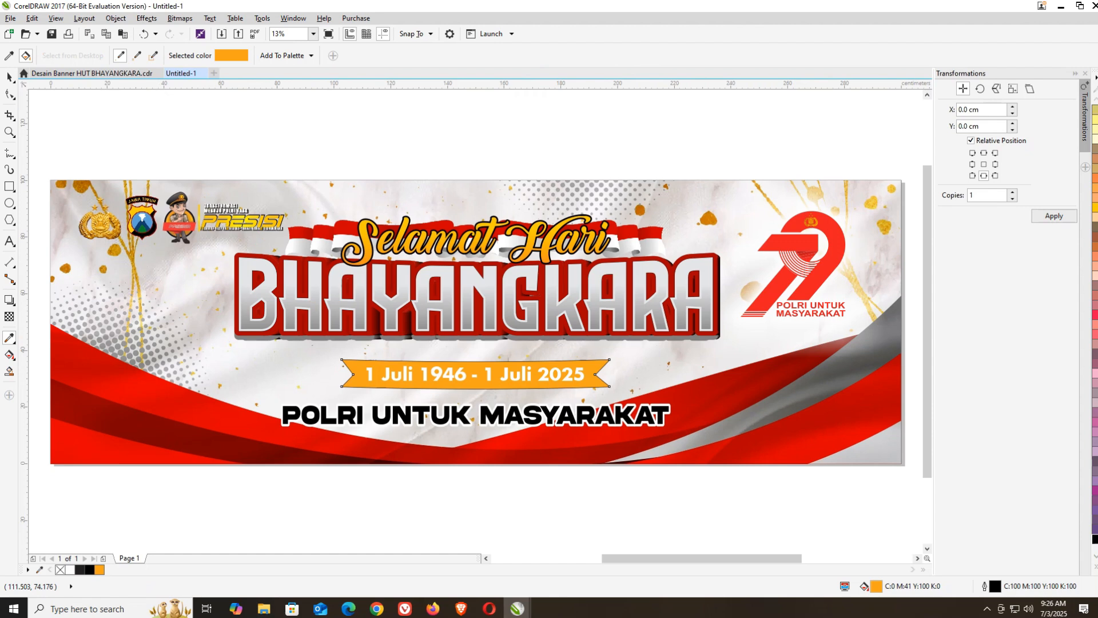
key("space")
Fill the date text with C100 M100 Y100 K100 black and give it a white outline
left_click(378, 376)
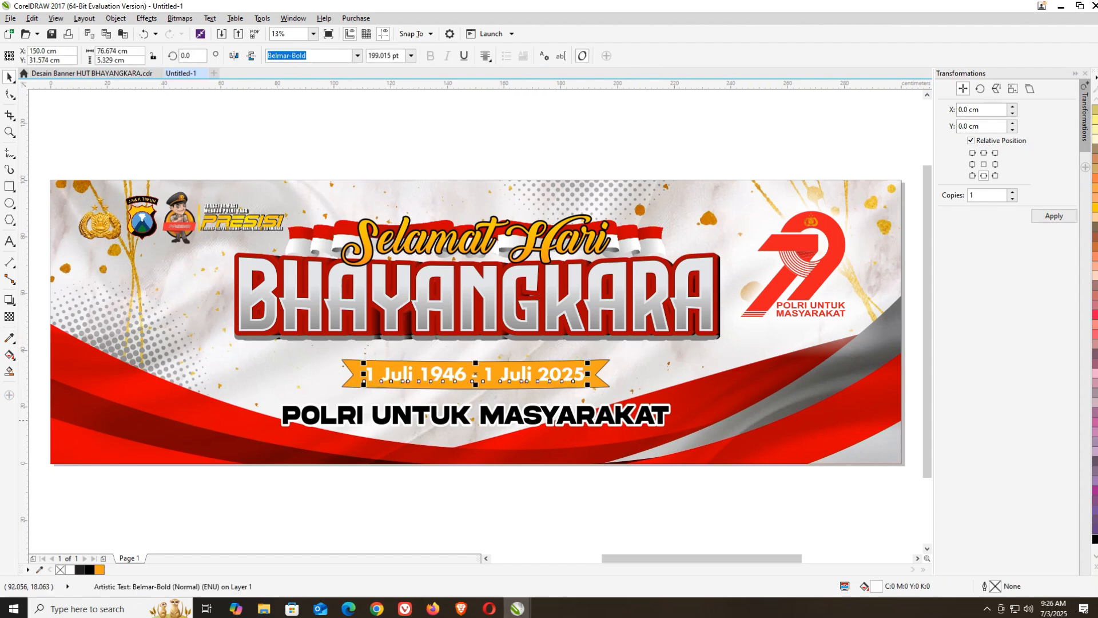
left_click(90, 569)
right_click(90, 569)
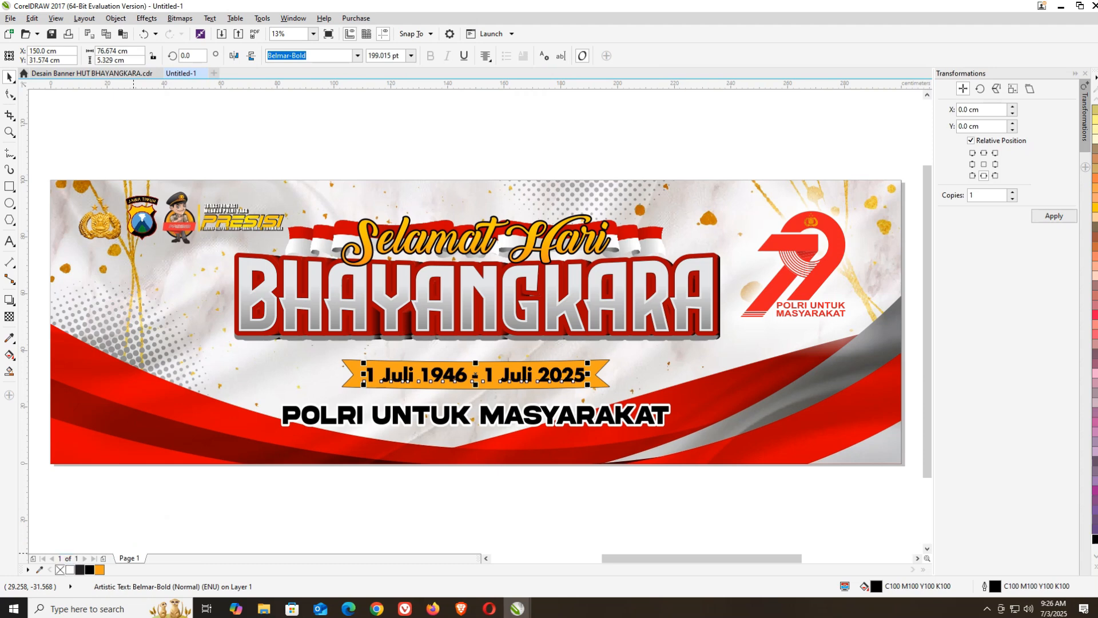
right_click(70, 569)
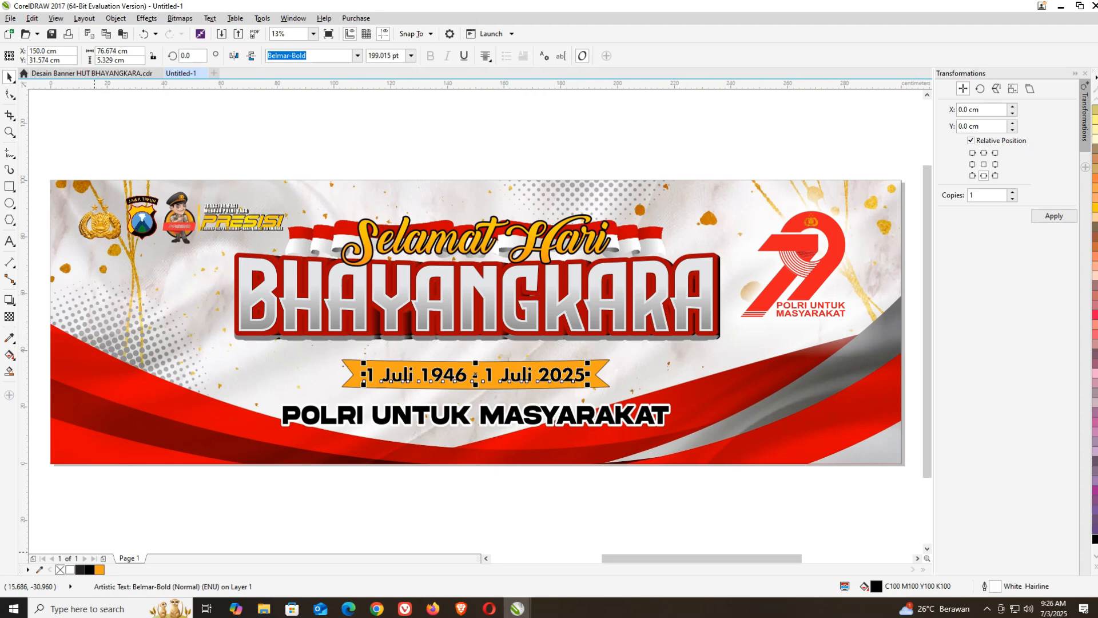
key("shift+F11")
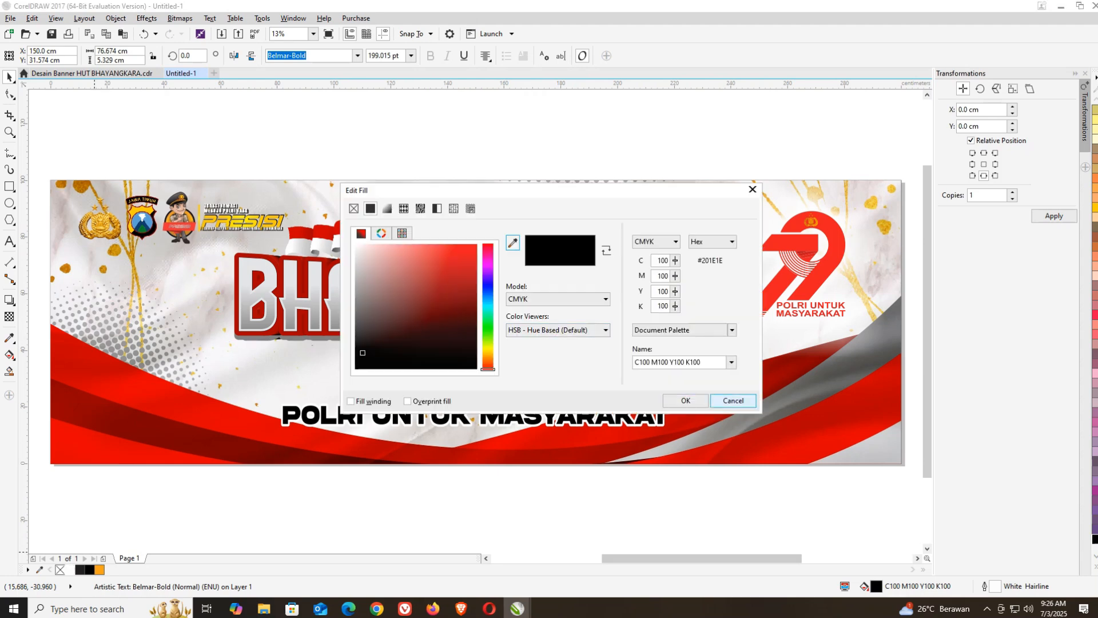
key("Escape")
Set the date text's outline to 10 pt with rounded corners, placed behind the fill and scaling with the object
key("F12")
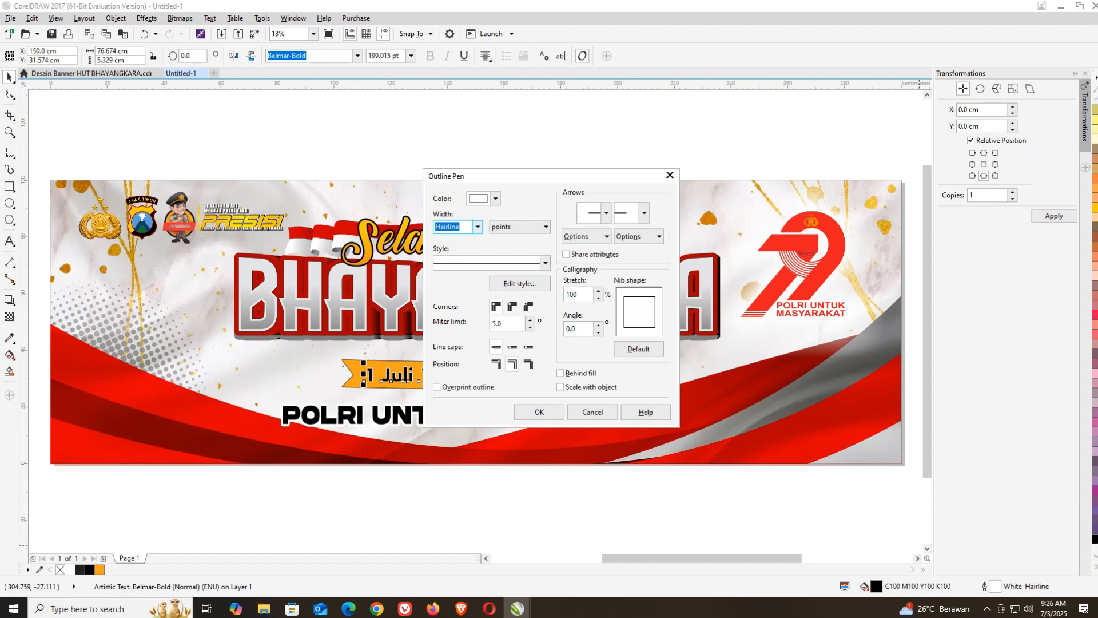
left_click(477, 226)
left_click(458, 324)
left_click(559, 373)
left_click(560, 387)
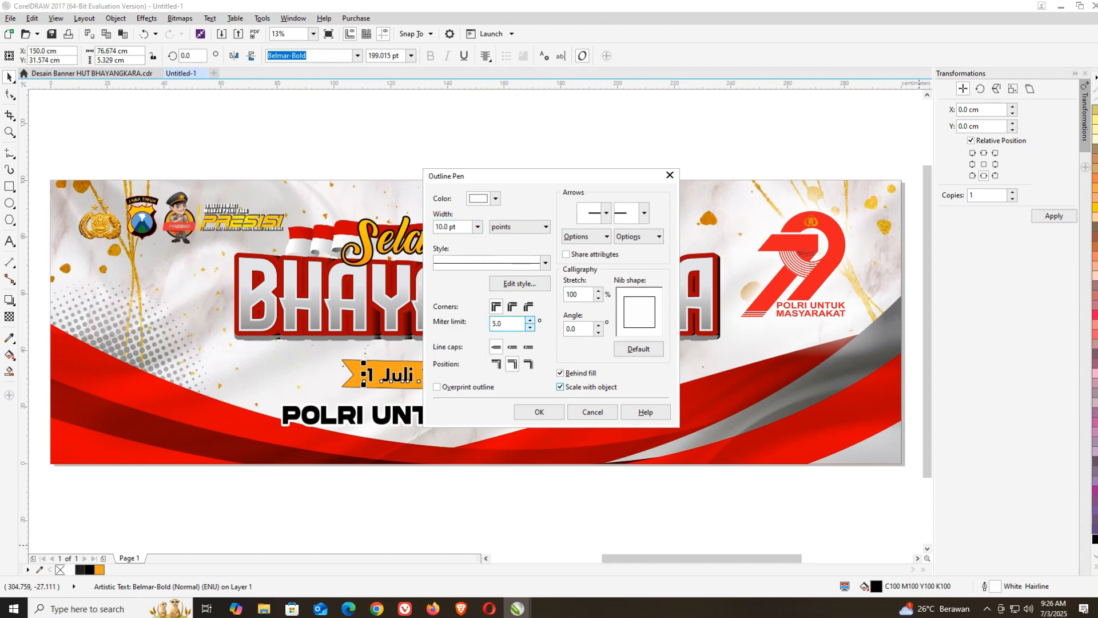
left_click(513, 306)
left_click(539, 411)
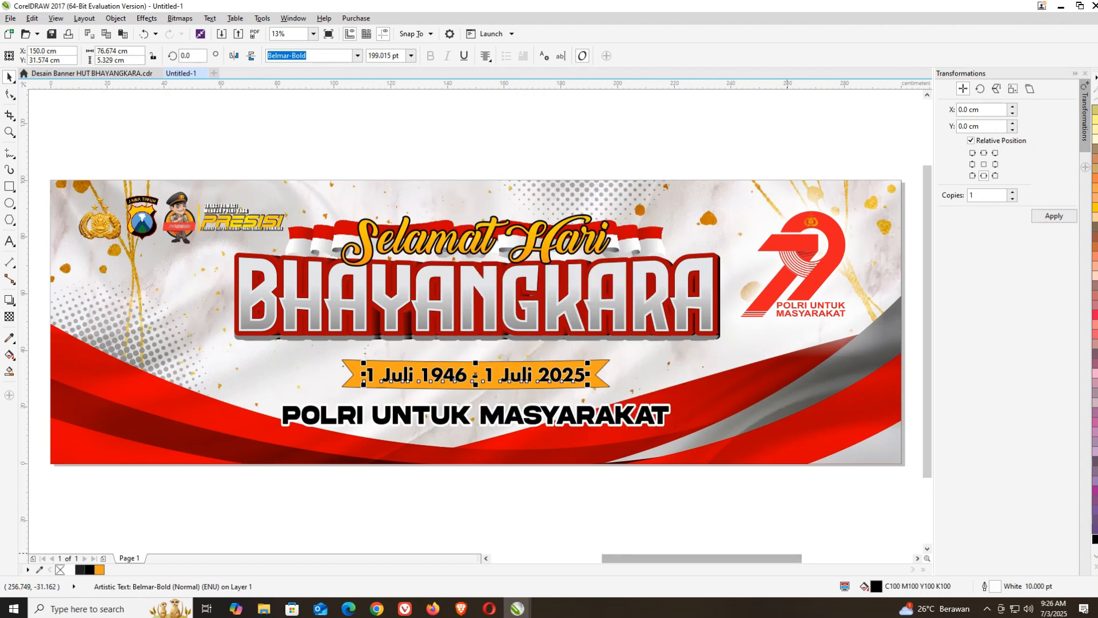
Increase the date text's white outline width to 36 pt and deselect the text
key("F12")
left_click(477, 227)
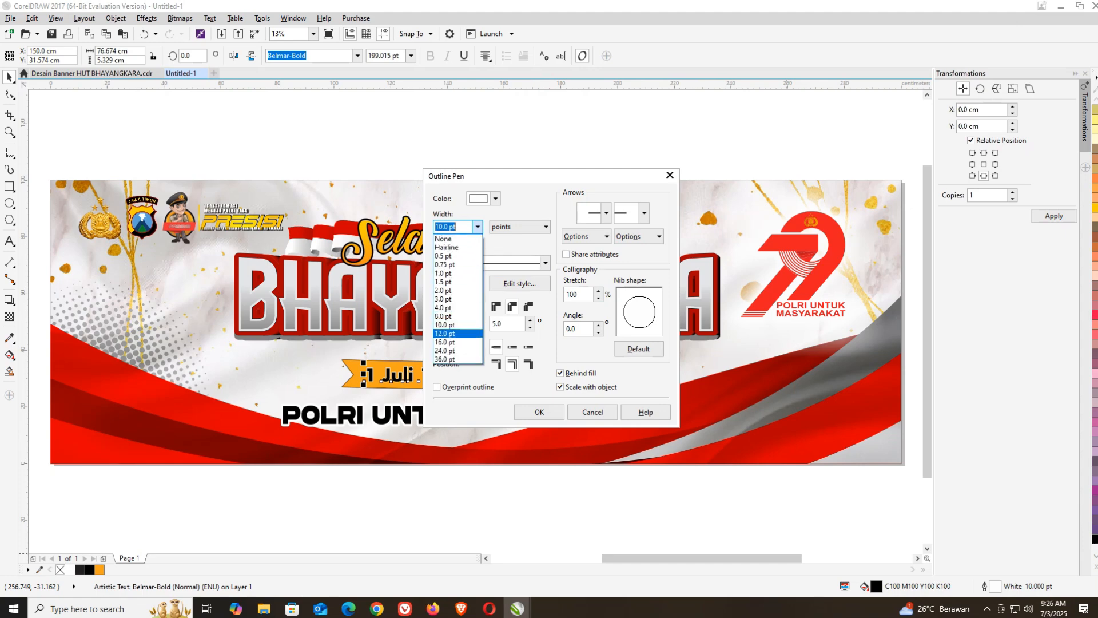
left_click(457, 358)
key("Return")
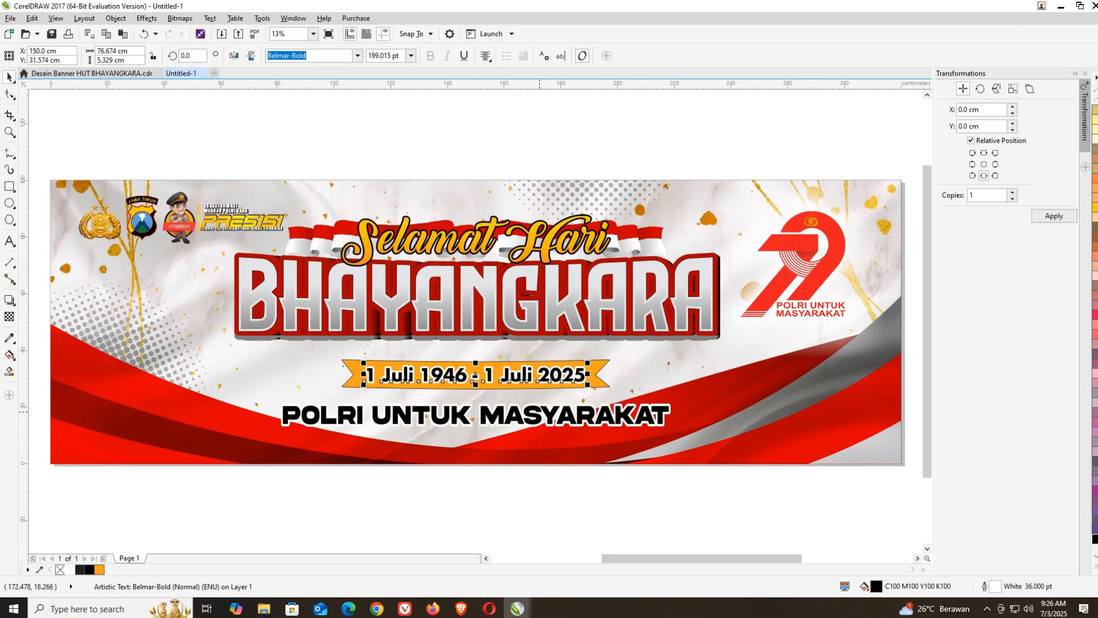
key("Escape")
Set the orange date ribbon's black outline width to 24 pt and deselect it
left_click(589, 384)
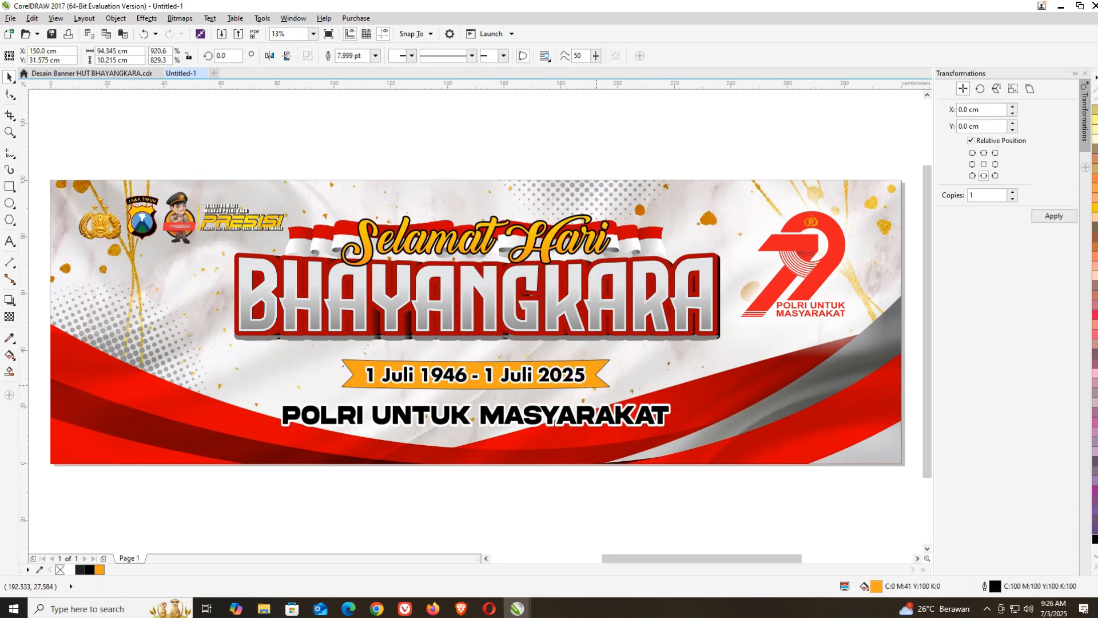
key("F12")
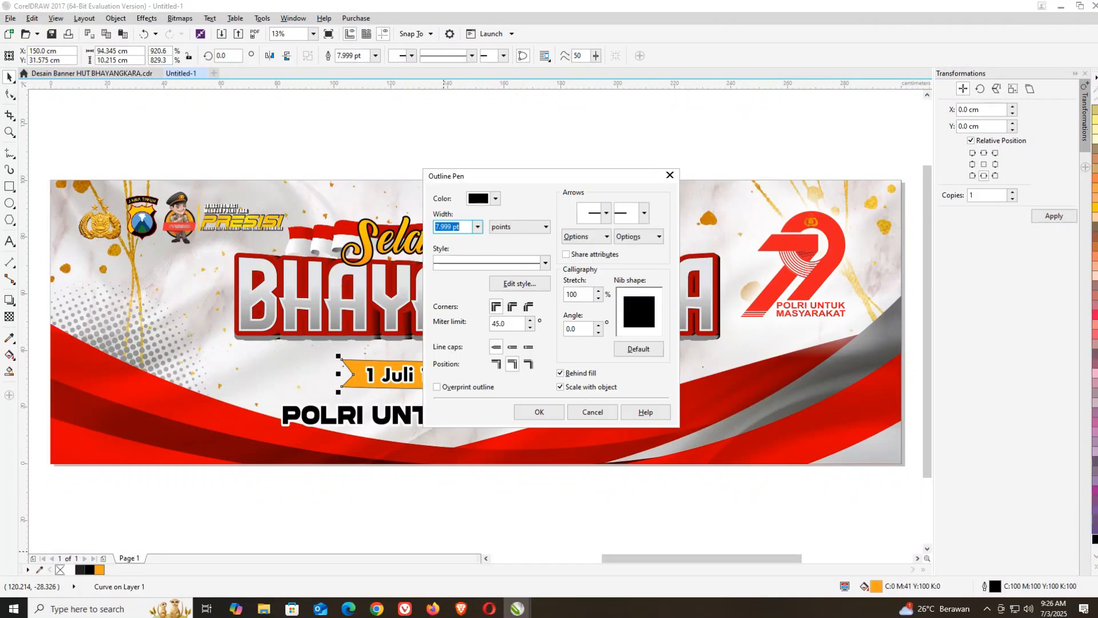
left_click(477, 226)
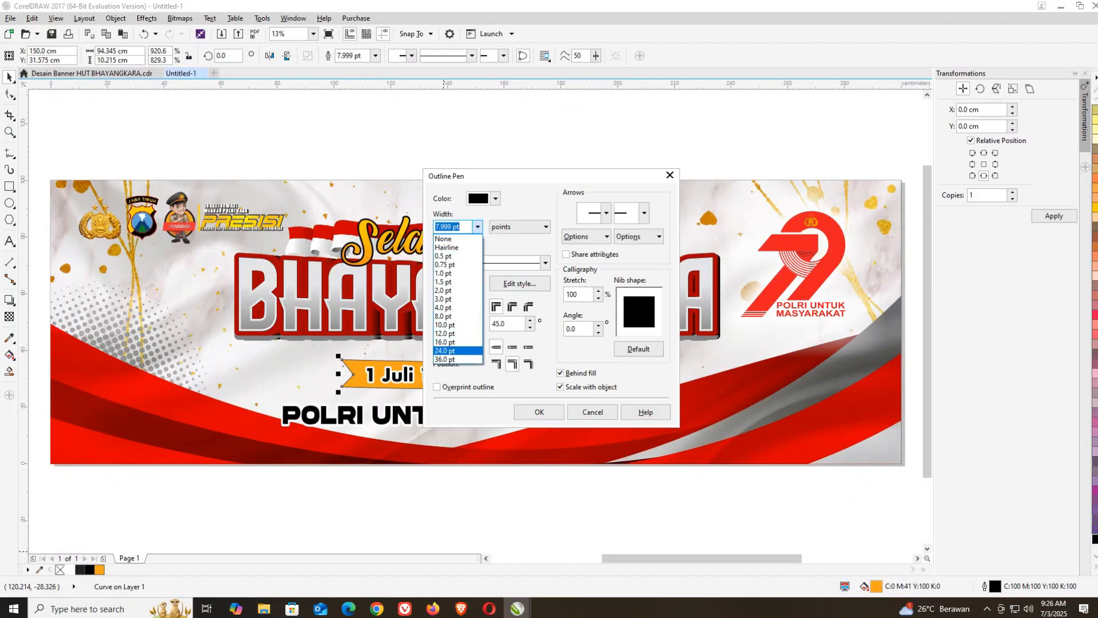
left_click(457, 349)
left_click(540, 410)
left_click(387, 528)
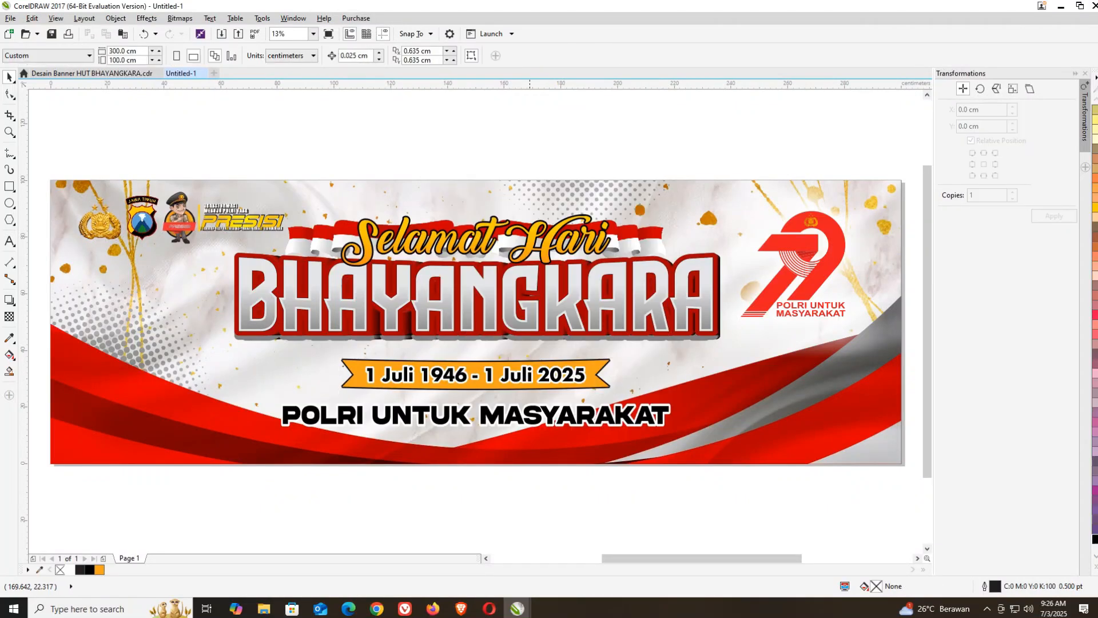
Inspect the recoloured date ribbon and view the whole banner in a full-screen preview
scroll(504, 384, "up", 2)
scroll(503, 385, "down", 3)
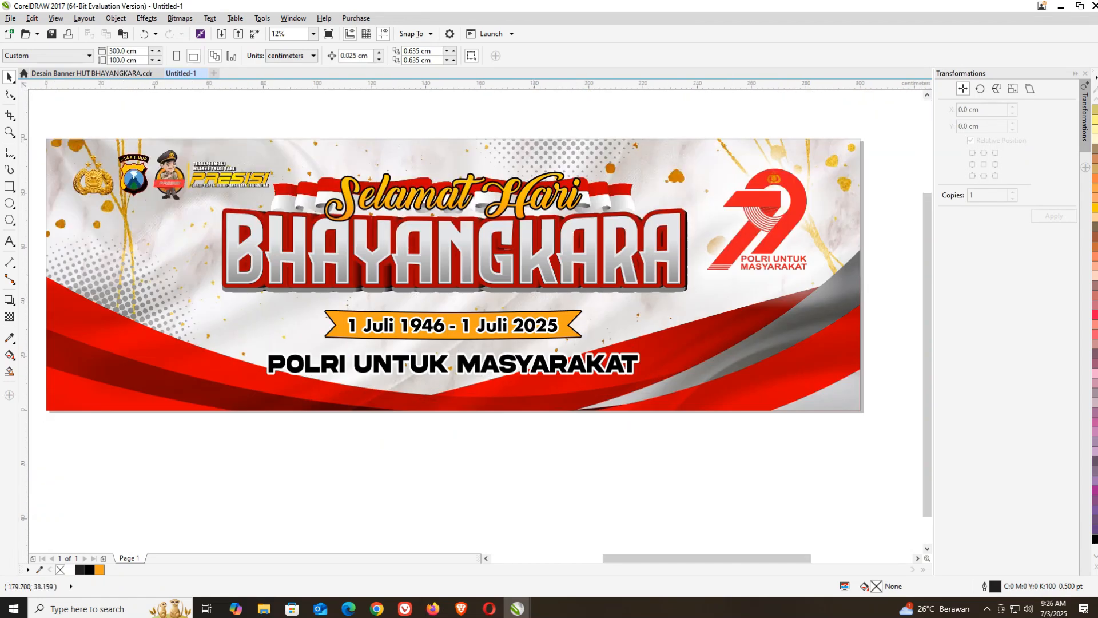
scroll(529, 299, "up", 1)
key("F9")
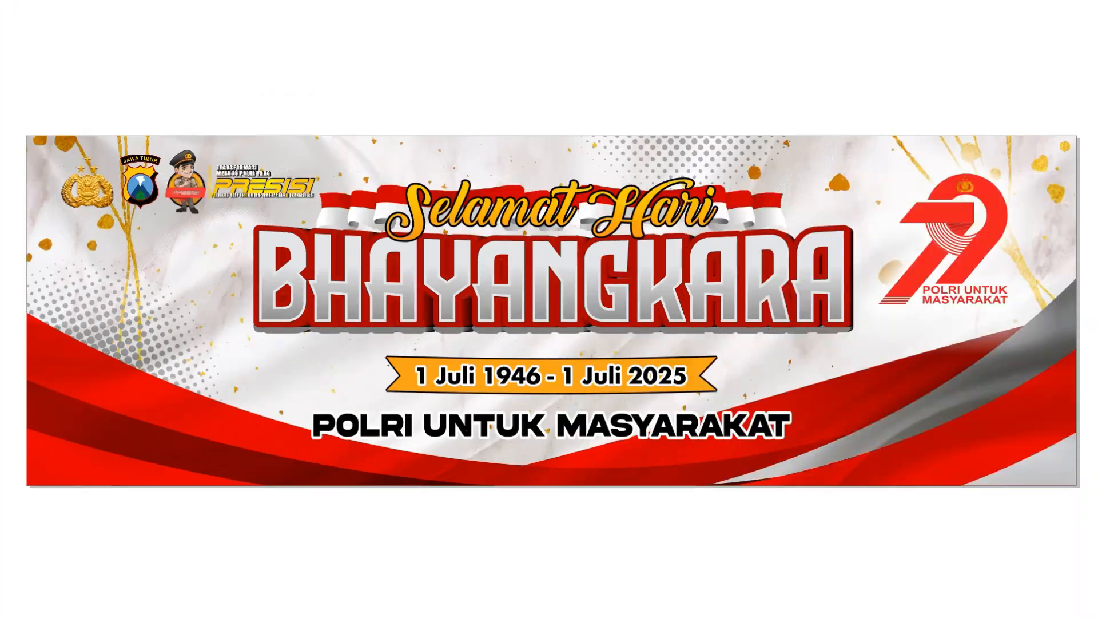